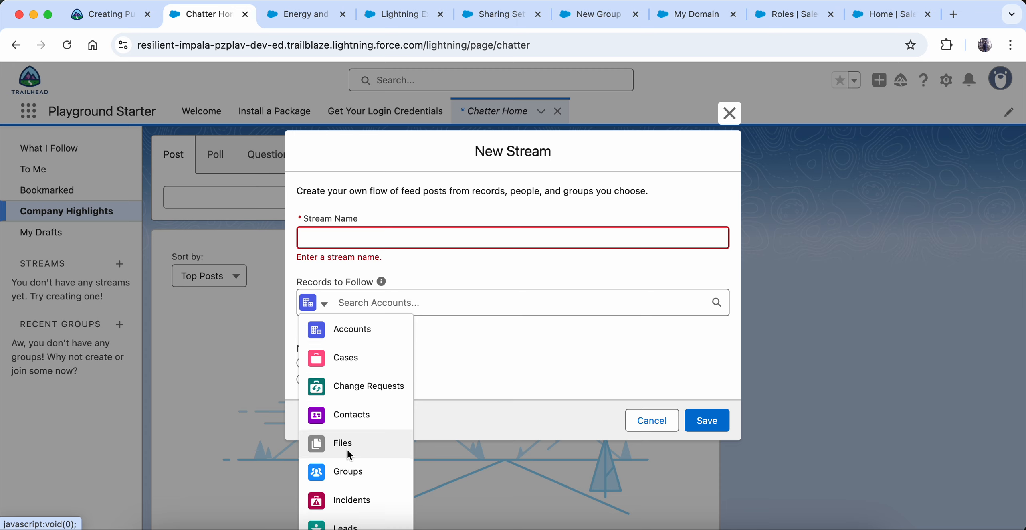
# Discard the unsaved new stream and start creating a new Chatter group.
pyautogui.click(345, 456)
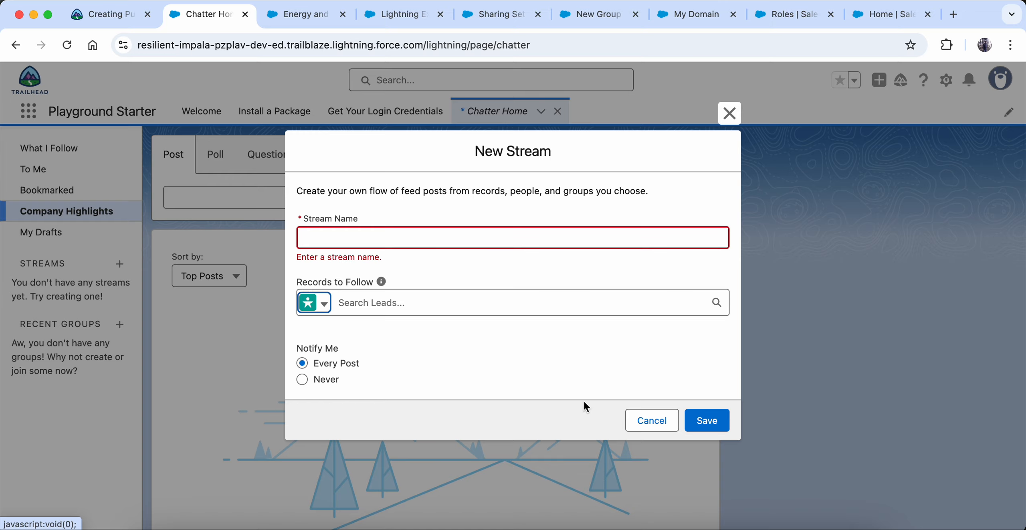
pyautogui.click(673, 425)
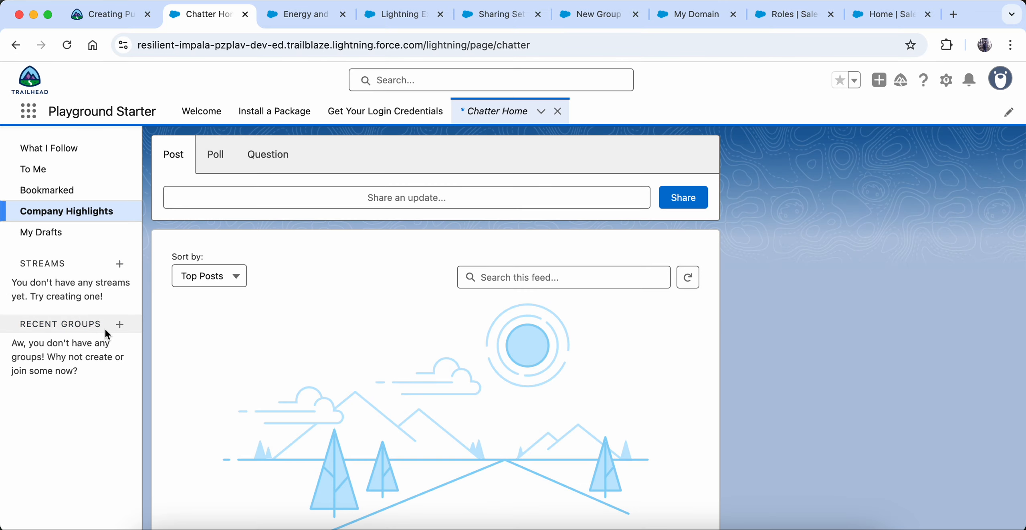
pyautogui.click(120, 326)
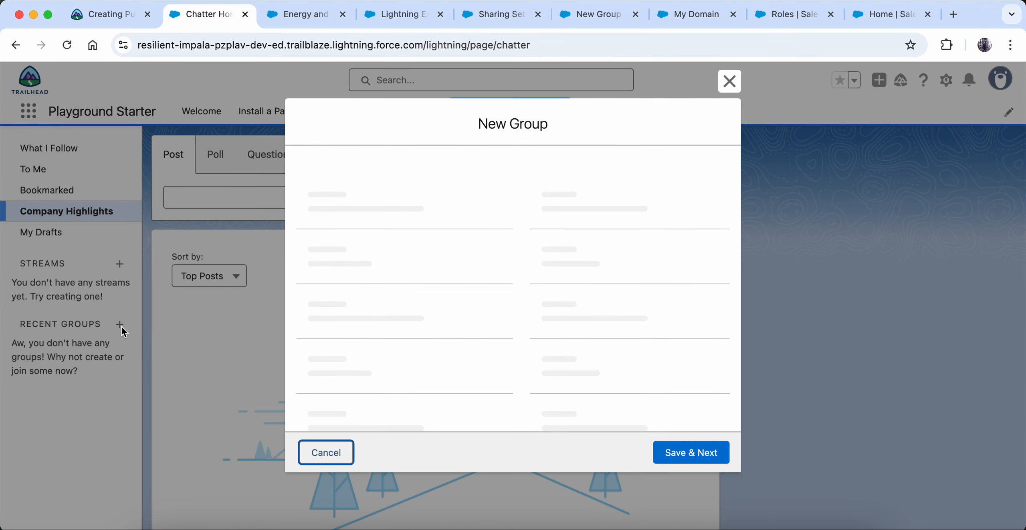
# Name the new group "All Sales", copying the name from the Trailhead instructions.
pyautogui.click(106, 14)
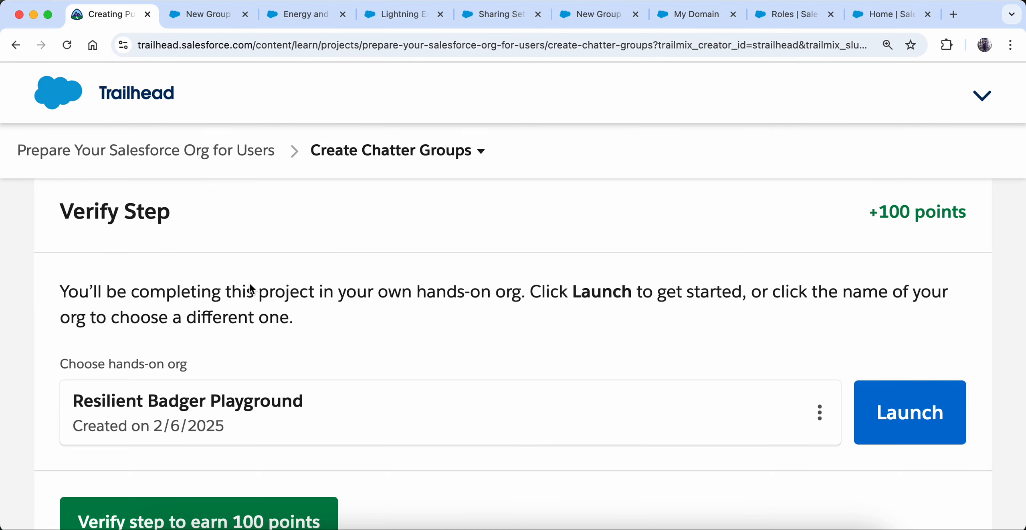
pyautogui.scroll(5, 249, 282)
pyautogui.scroll(10, 250, 285)
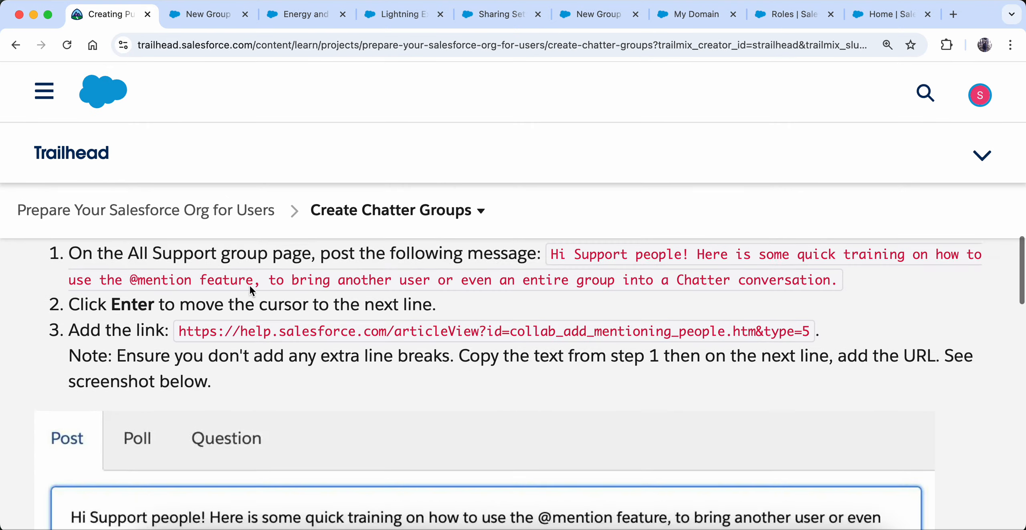
pyautogui.scroll(10, 250, 285)
pyautogui.scroll(-6, 249, 286)
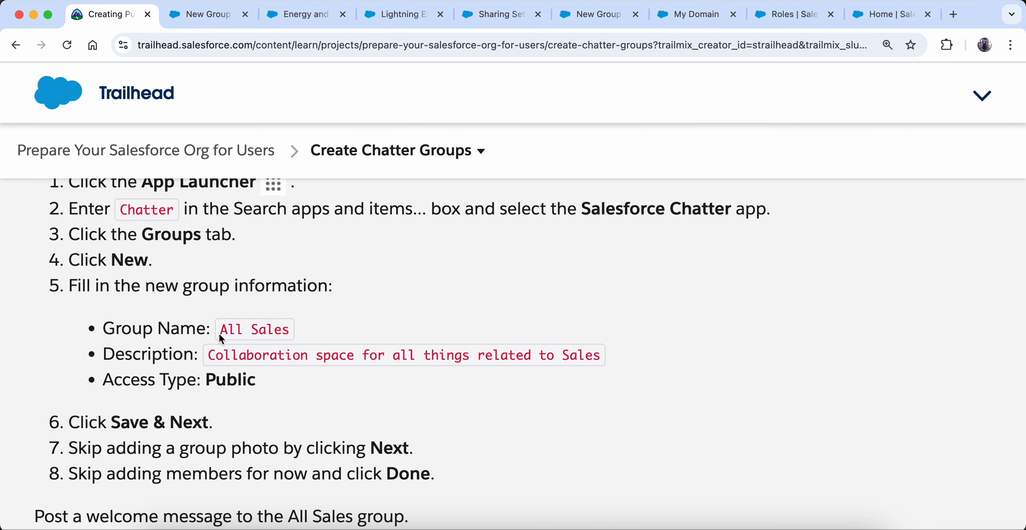
pyautogui.moveTo(219, 331); pyautogui.dragTo(308, 334)
pyautogui.press('super+c')
pyautogui.click(204, 14)
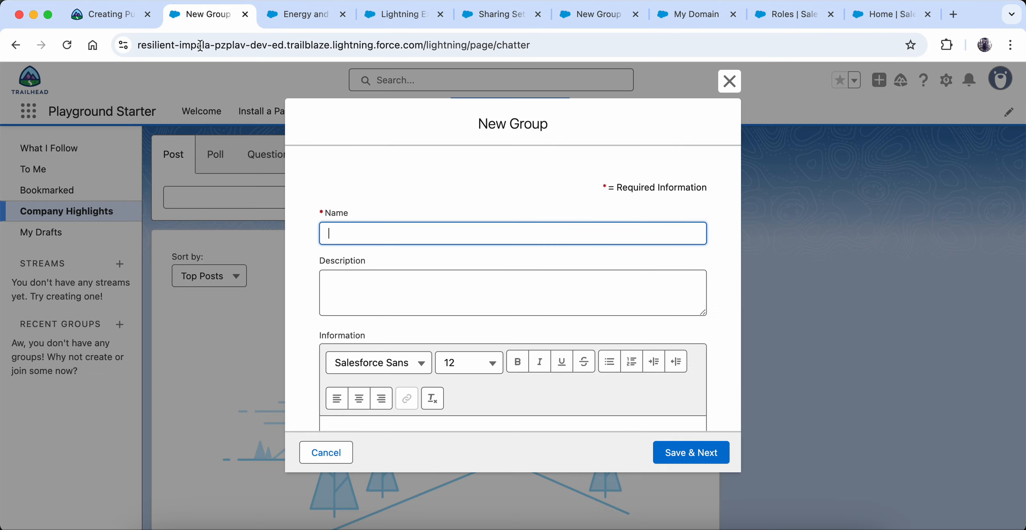
pyautogui.press('super+v')
# Set the group's description to "Collaboration space for all things related to Sales", copied from the Trailhead instructions.
pyautogui.click(366, 284)
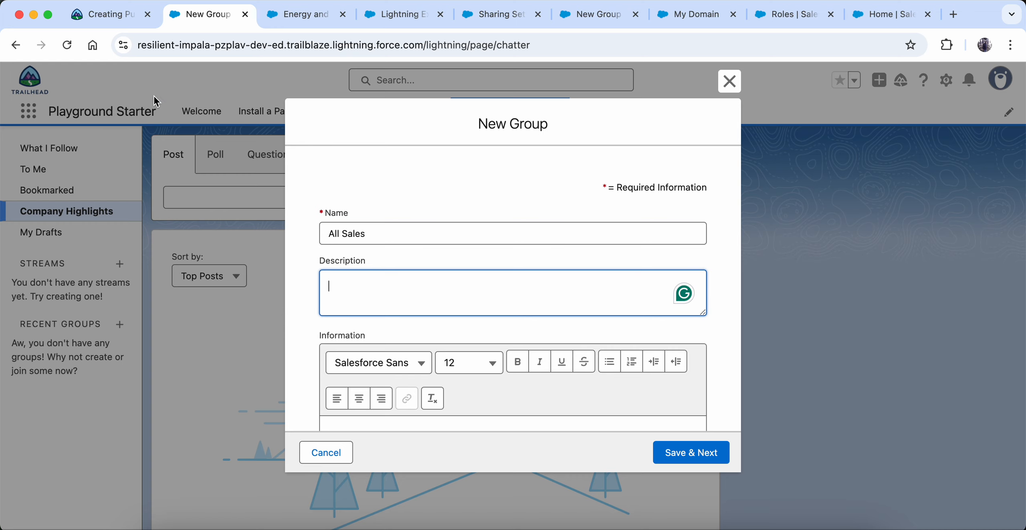
pyautogui.click(116, 16)
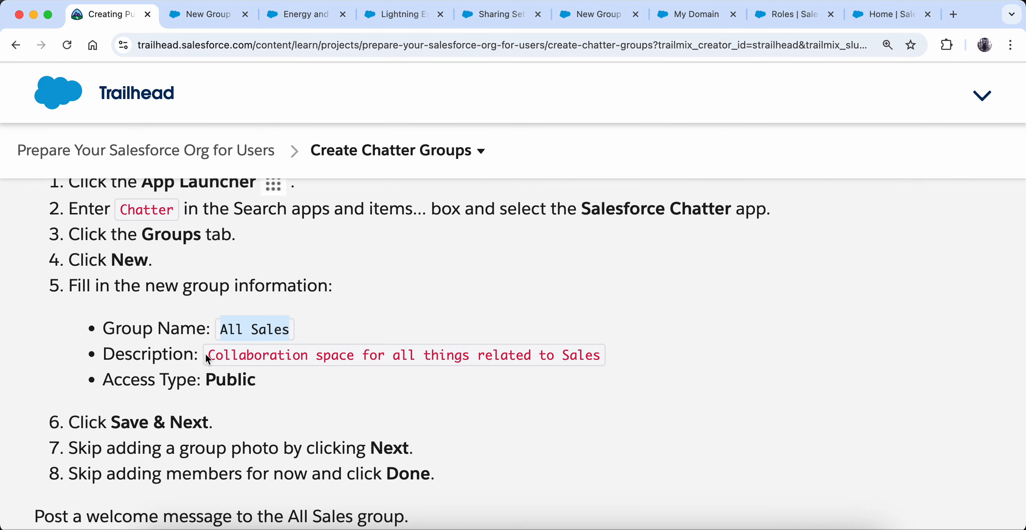
pyautogui.moveTo(206, 355); pyautogui.dragTo(606, 360)
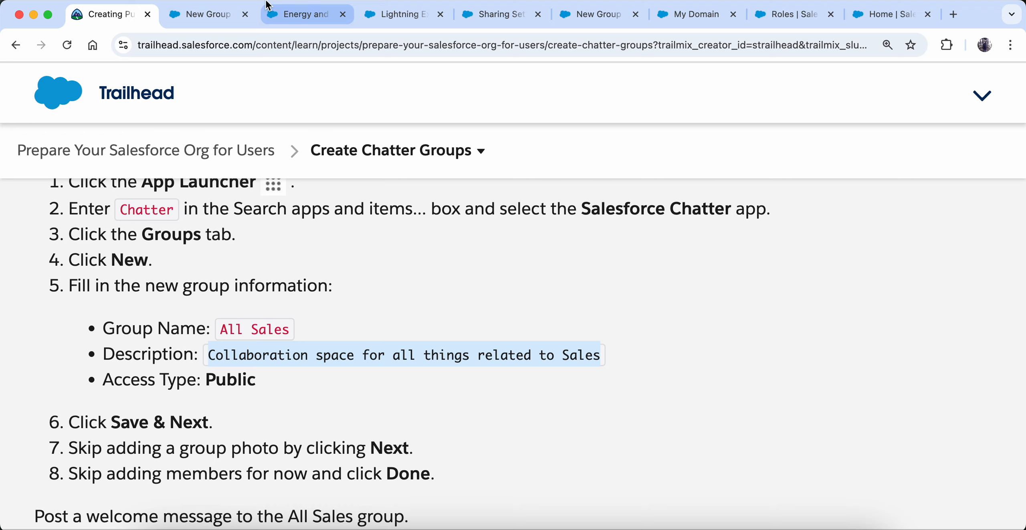
pyautogui.click(204, 15)
pyautogui.press('super+v')
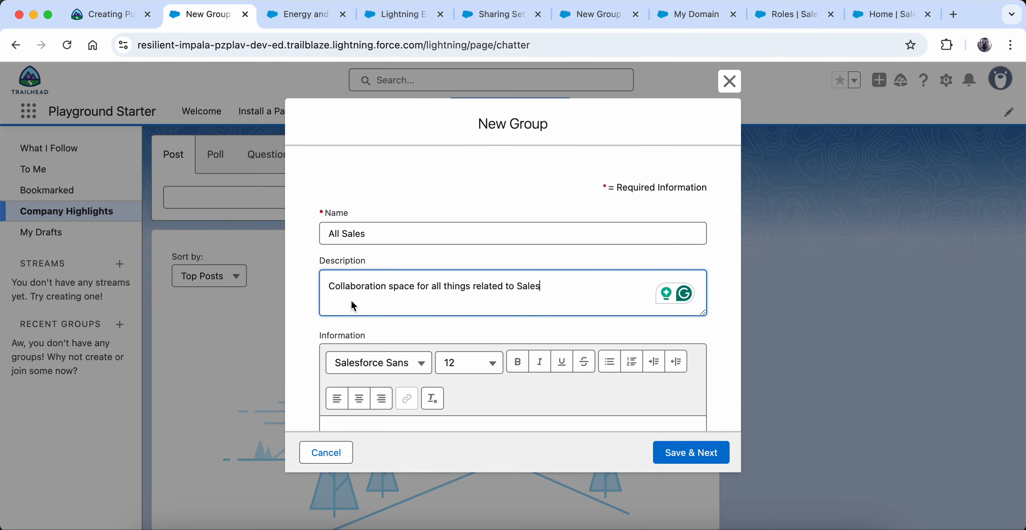
# Check the required access type in the Trailhead instructions and set the group's Access Type to Public.
pyautogui.scroll(-5, 351, 299)
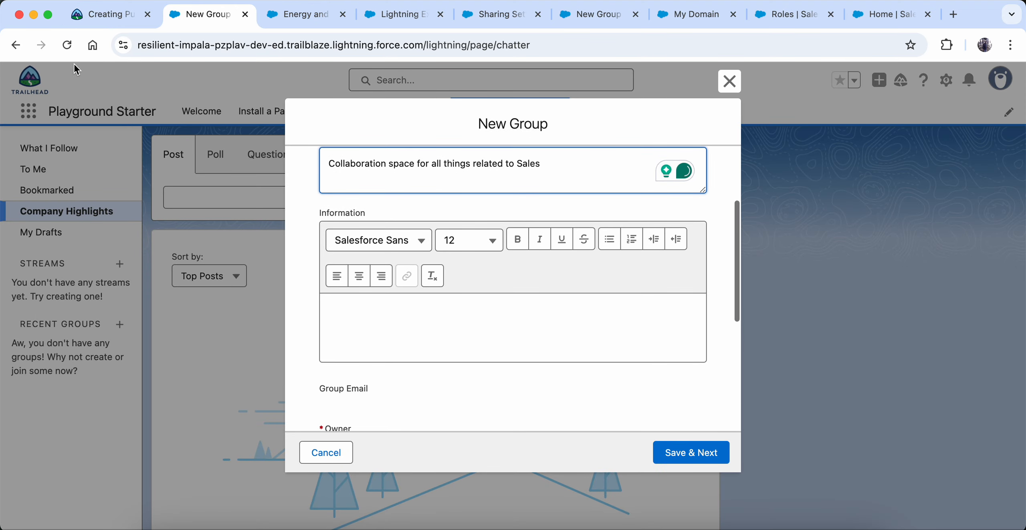
pyautogui.click(89, 19)
pyautogui.click(210, 380)
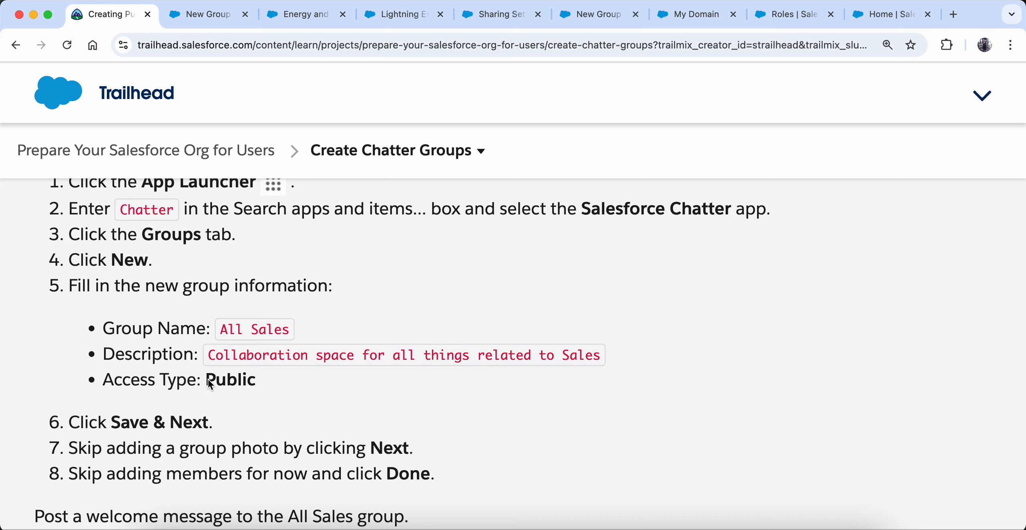
pyautogui.click(178, 18)
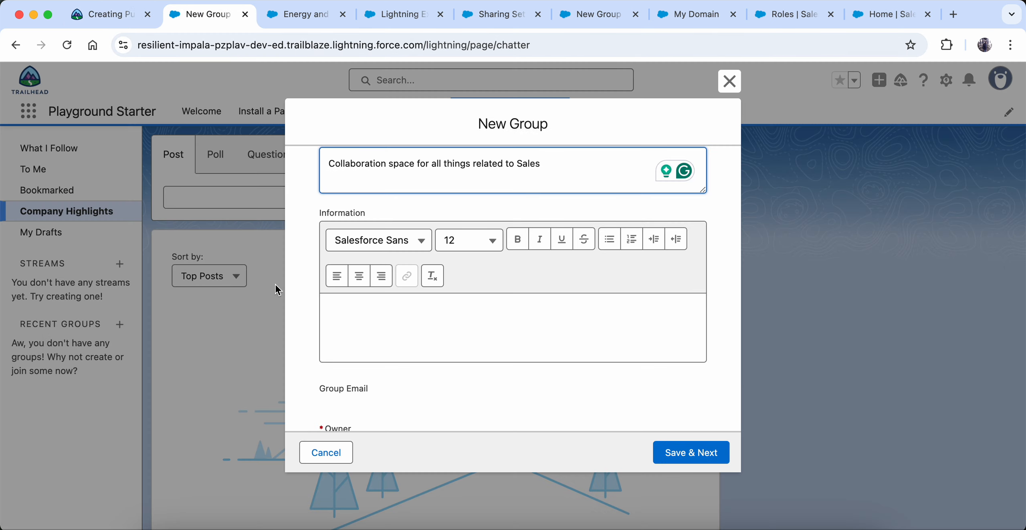
pyautogui.scroll(2, 383, 321)
pyautogui.scroll(-6, 383, 320)
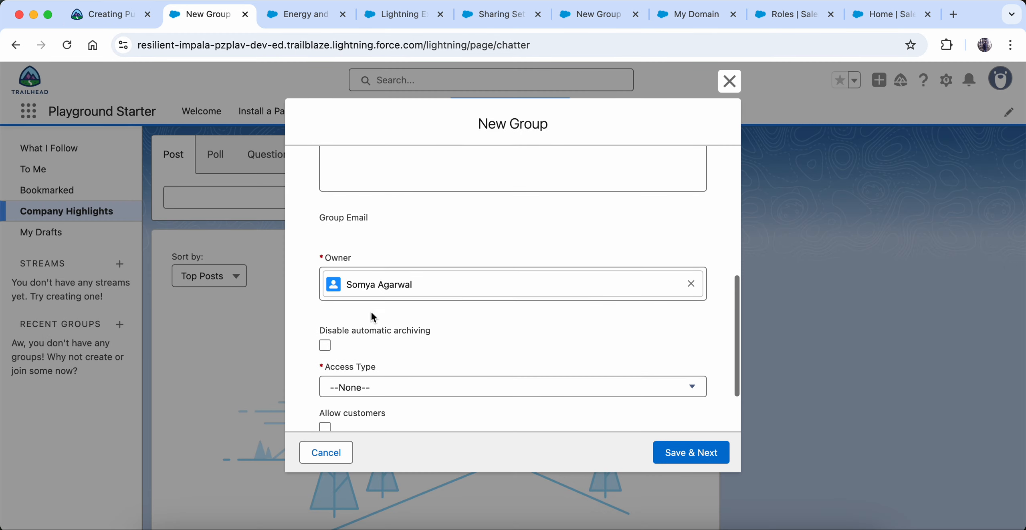
pyautogui.click(382, 385)
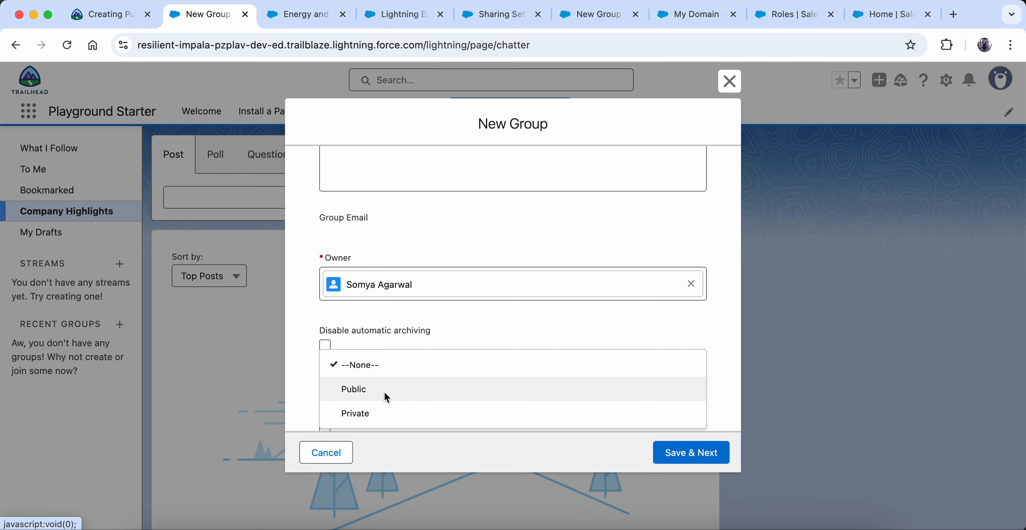
pyautogui.click(384, 391)
# Save the All Sales group as instructed in Trailhead, without adding a group photo or members.
pyautogui.scroll(-2, 383, 390)
pyautogui.click(80, 19)
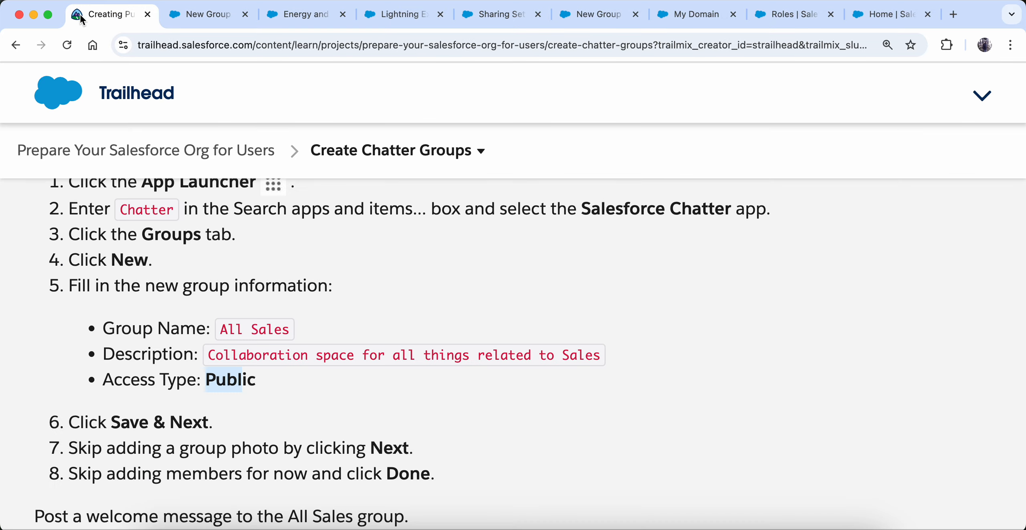
pyautogui.scroll(-4, 221, 300)
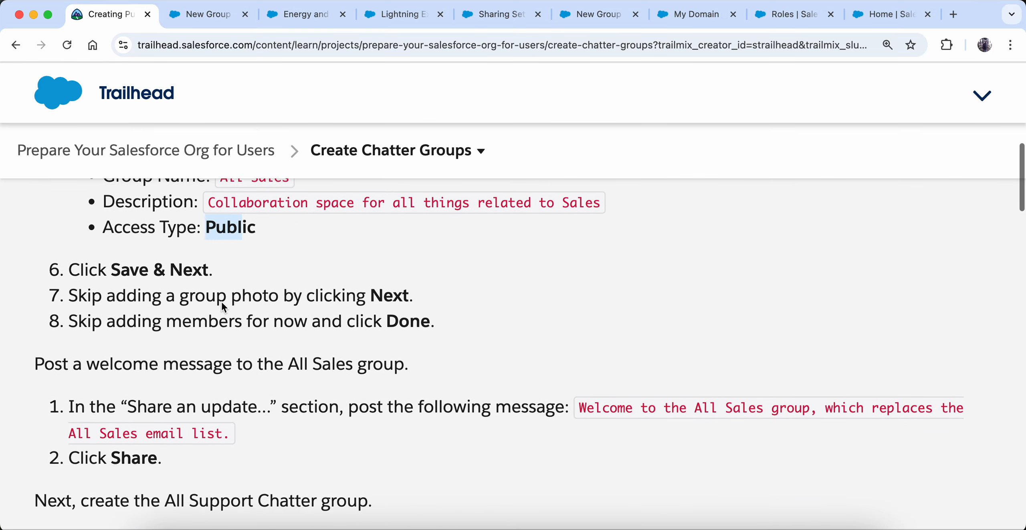
pyautogui.scroll(-1, 221, 301)
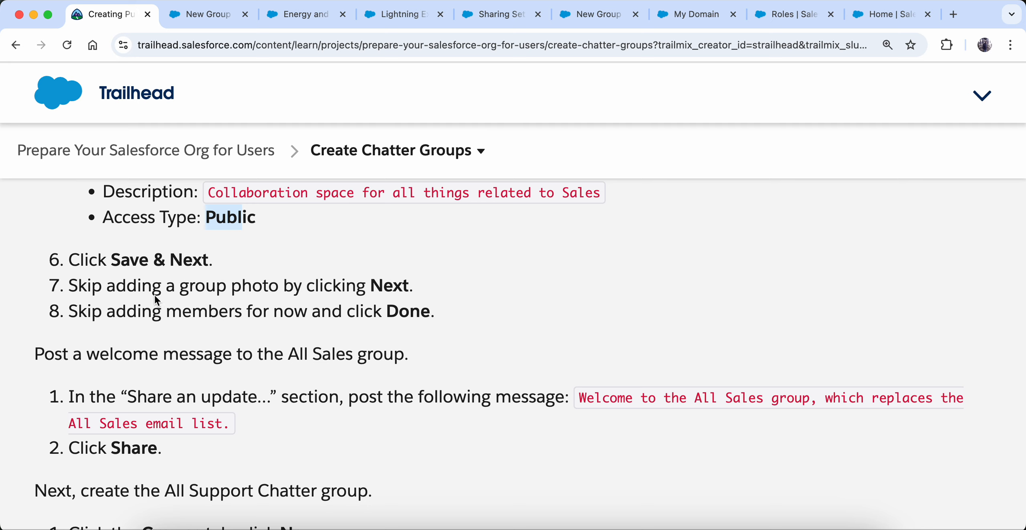
pyautogui.click(200, 20)
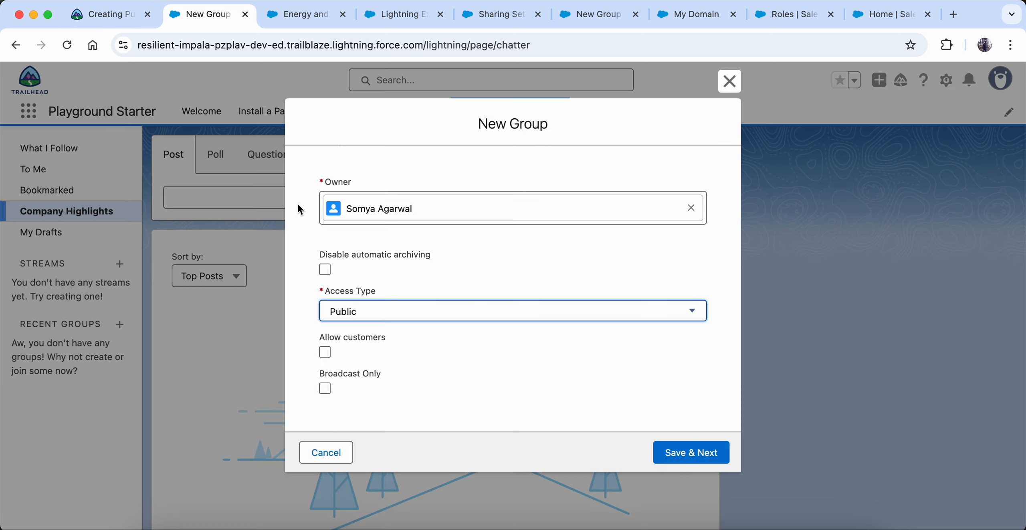
pyautogui.click(664, 459)
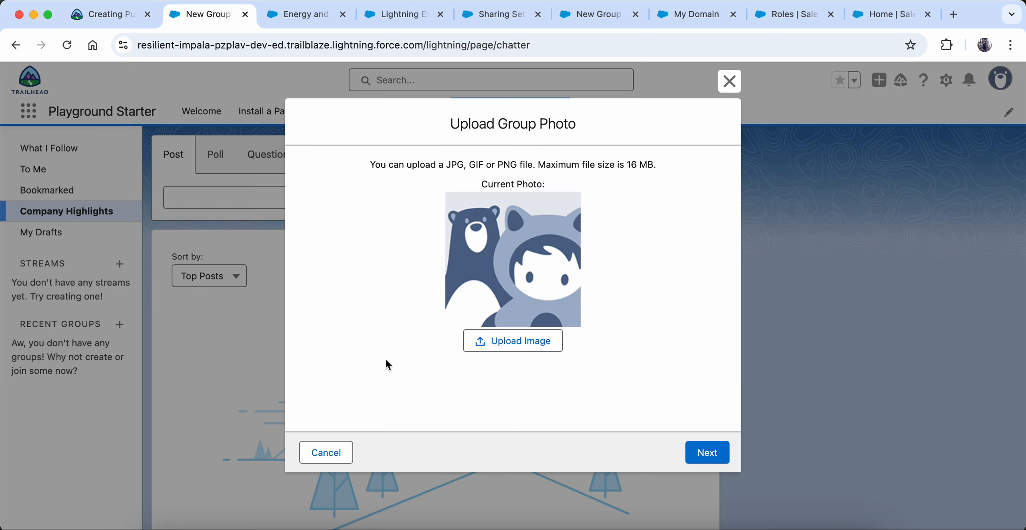
pyautogui.click(704, 452)
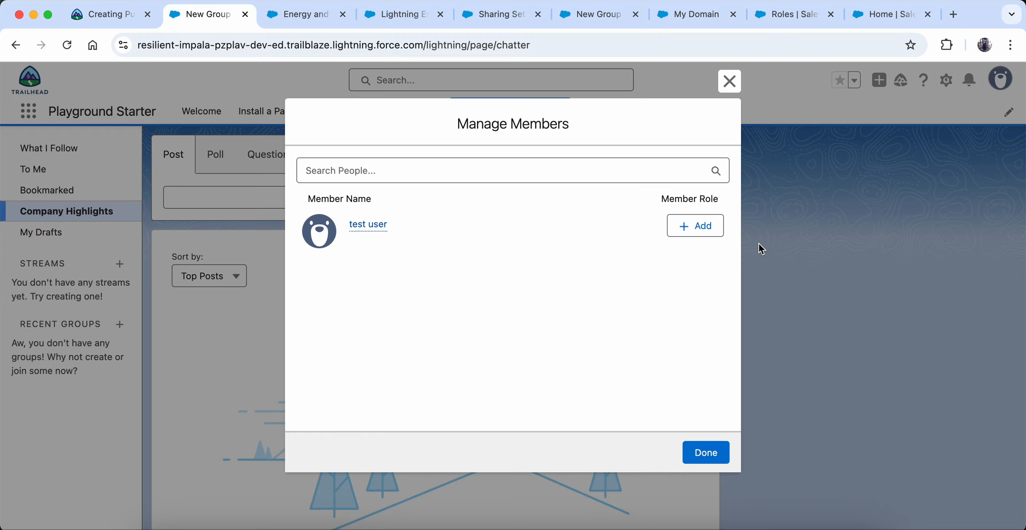
pyautogui.click(715, 464)
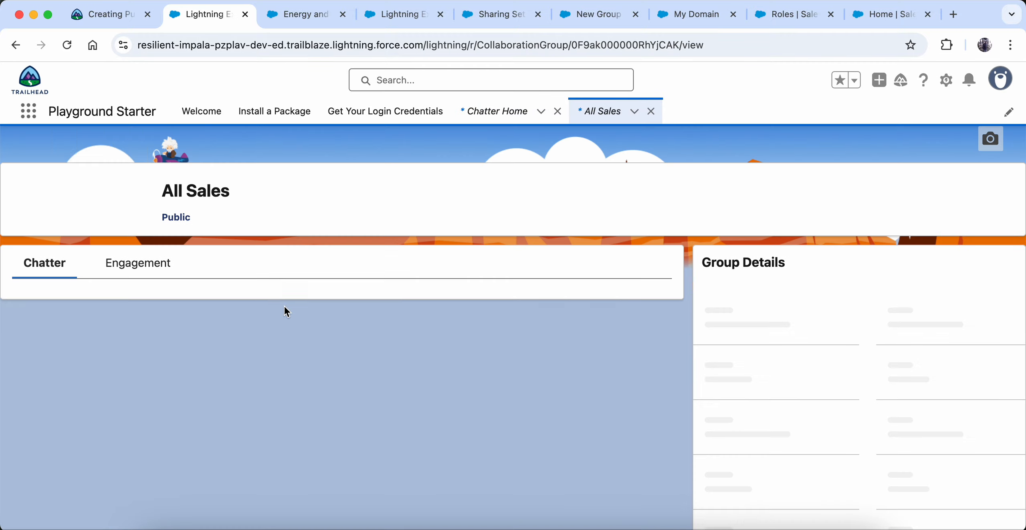
# Review the feed, group details and member management sections on the All Sales group page.
pyautogui.scroll(-10, 285, 307)
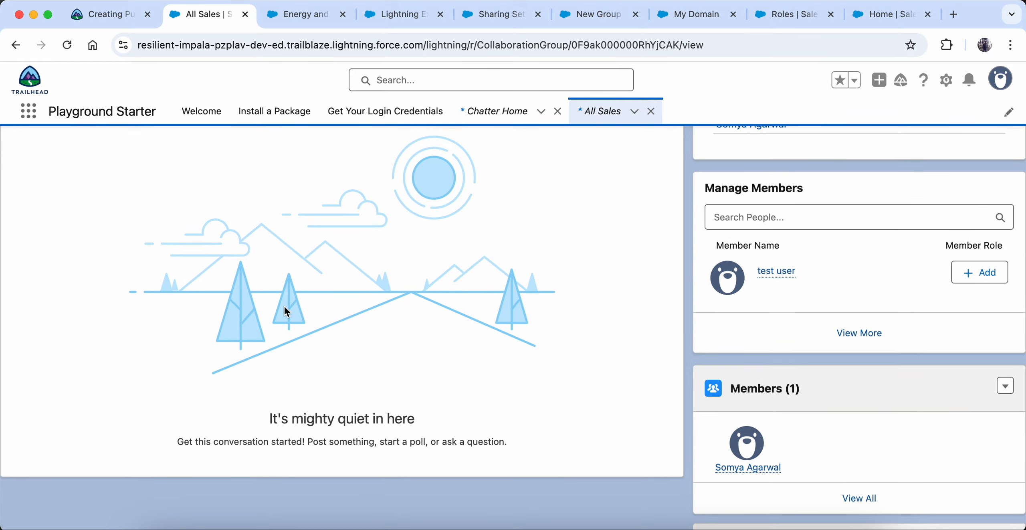
pyautogui.scroll(8, 284, 307)
pyautogui.scroll(-4, 285, 307)
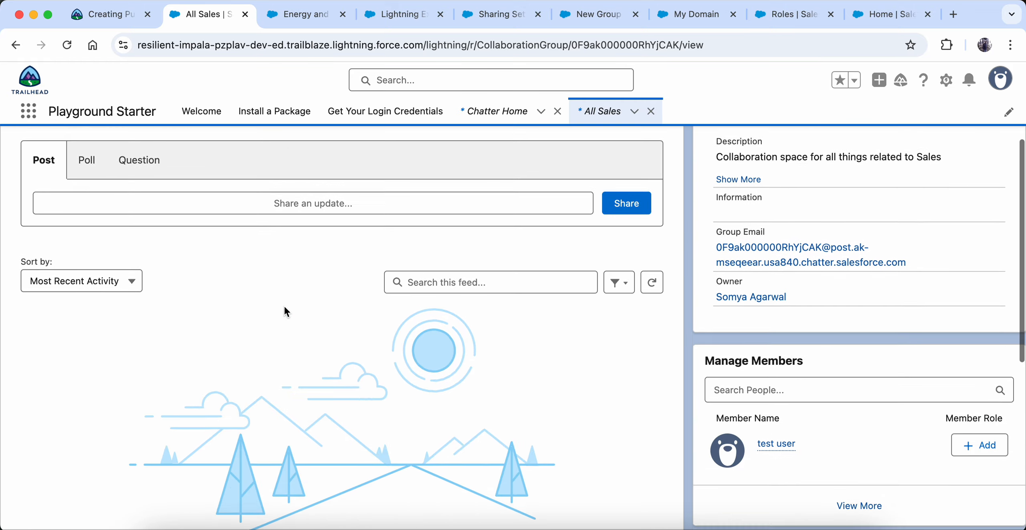
pyautogui.scroll(-3, 284, 305)
pyautogui.moveTo(780, 346)
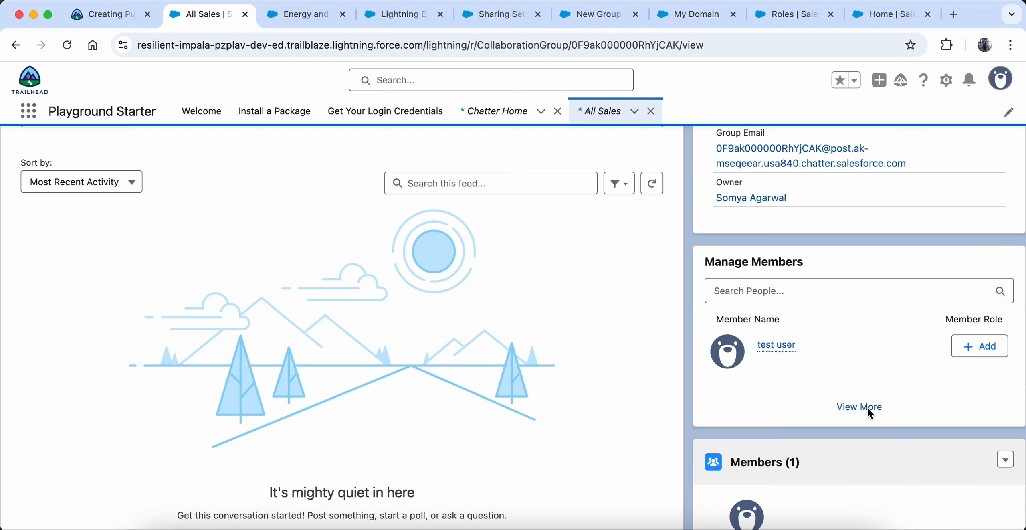
pyautogui.scroll(6, 547, 373)
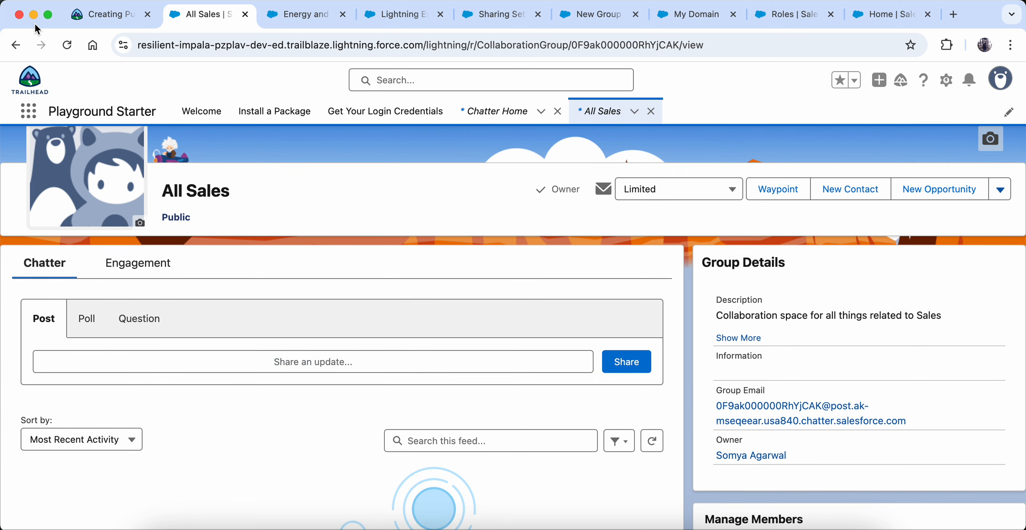
# Copy the welcome message for the All Sales group from the Trailhead instructions.
pyautogui.click(108, 14)
pyautogui.scroll(-2, 242, 332)
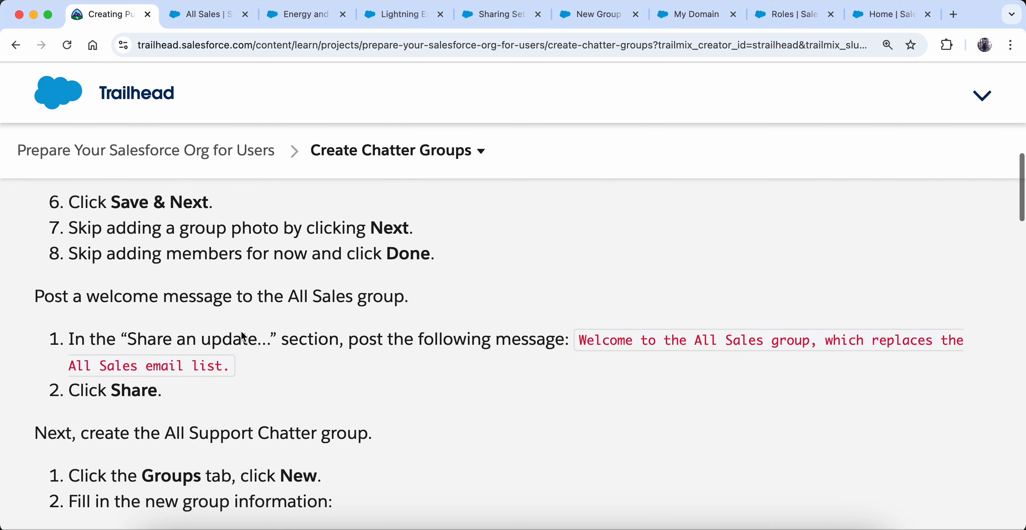
pyautogui.scroll(10, 253, 270)
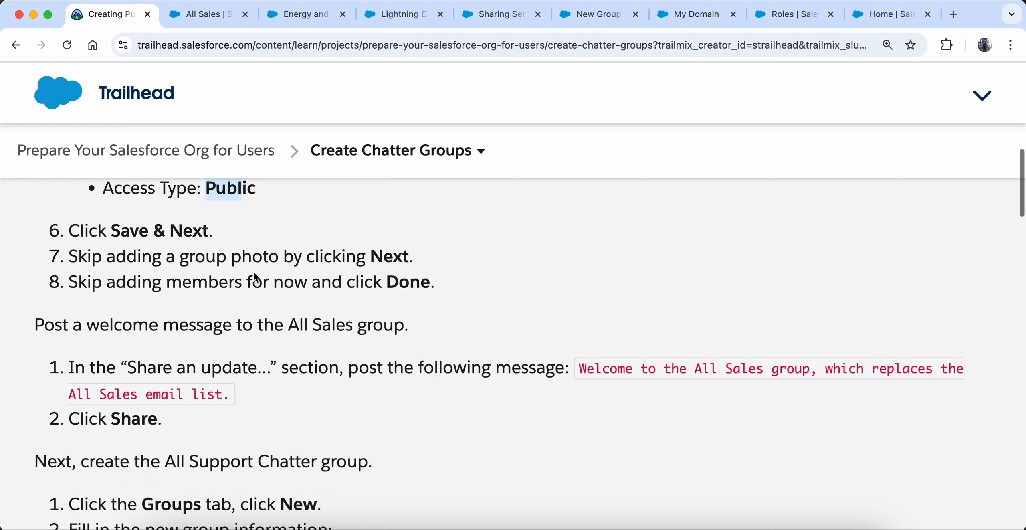
pyautogui.scroll(-10, 254, 271)
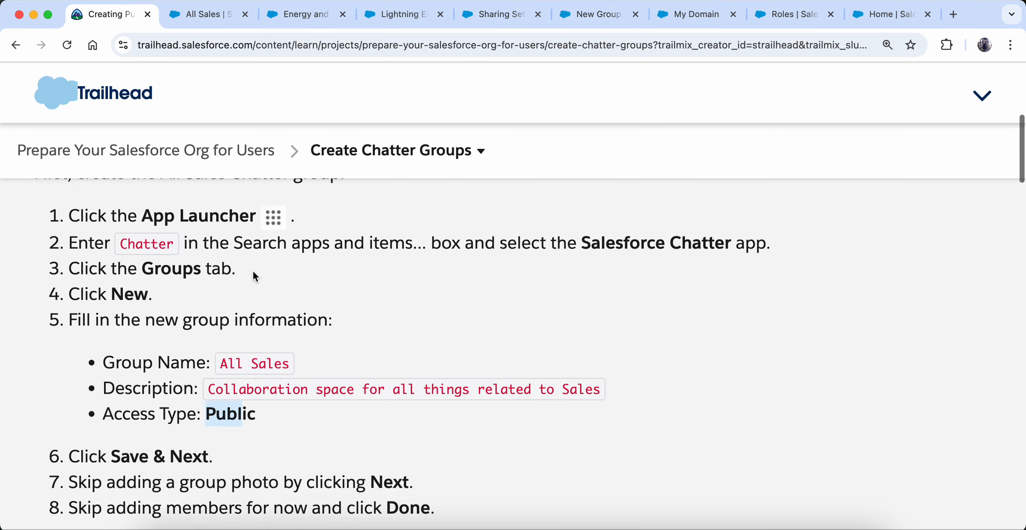
pyautogui.scroll(-1, 253, 275)
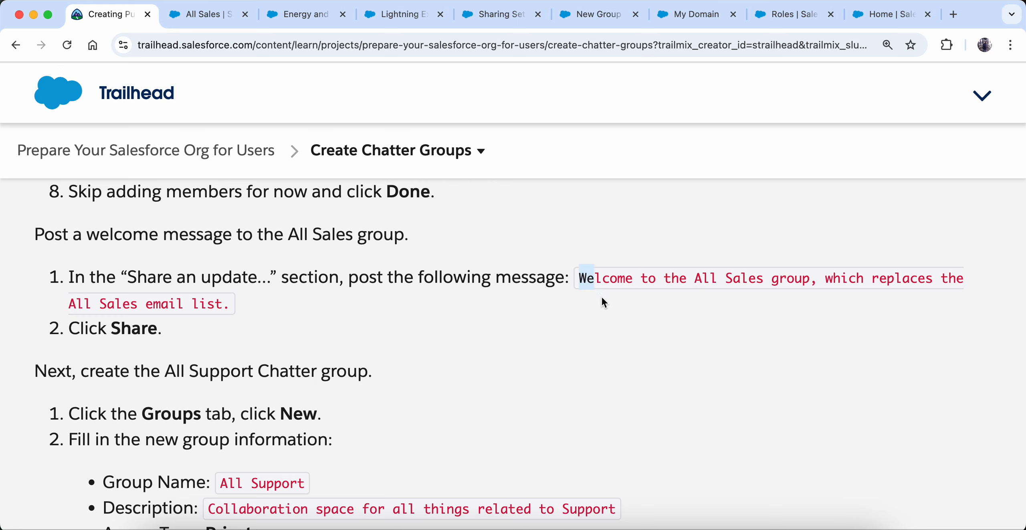
pyautogui.moveTo(598, 294); pyautogui.dragTo(604, 299)
pyautogui.press('super+c')
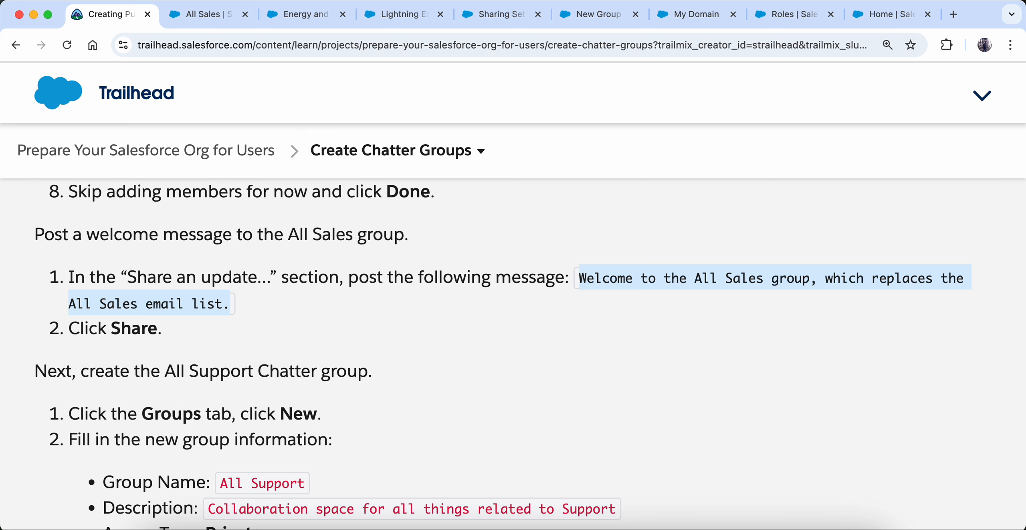
# Share the post "Welcome to the All Sales group, which replaces the All Sales email list." in the All Sales group.
pyautogui.click(205, 14)
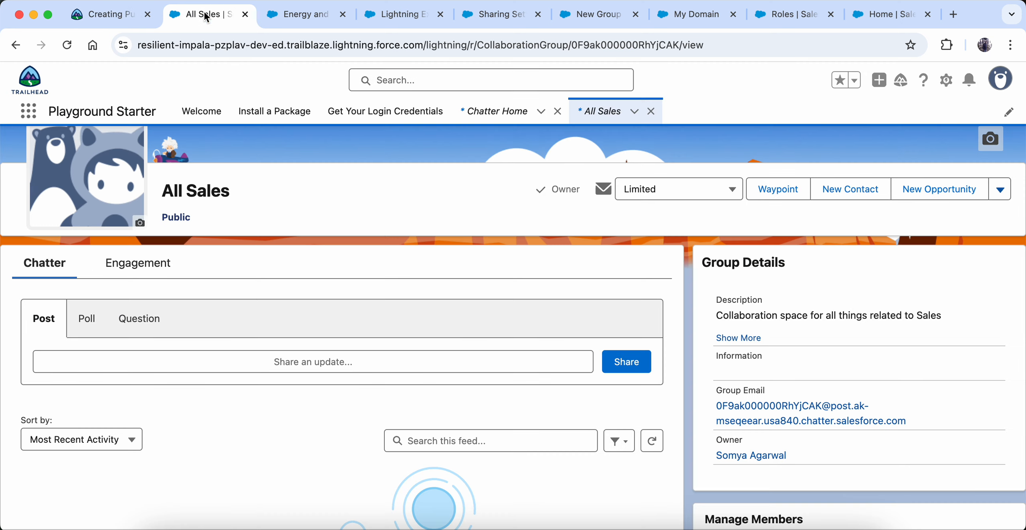
pyautogui.click(151, 369)
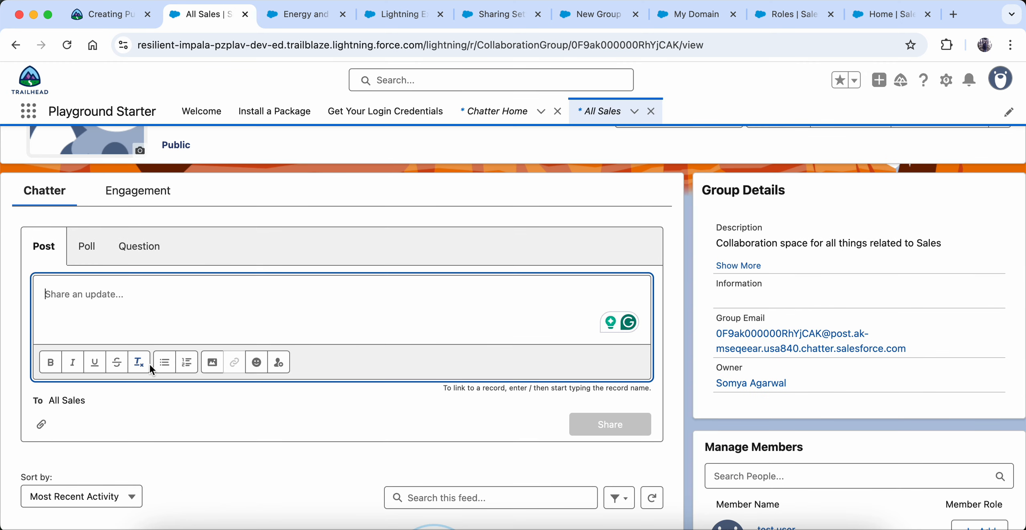
pyautogui.press('super+v')
pyautogui.click(602, 431)
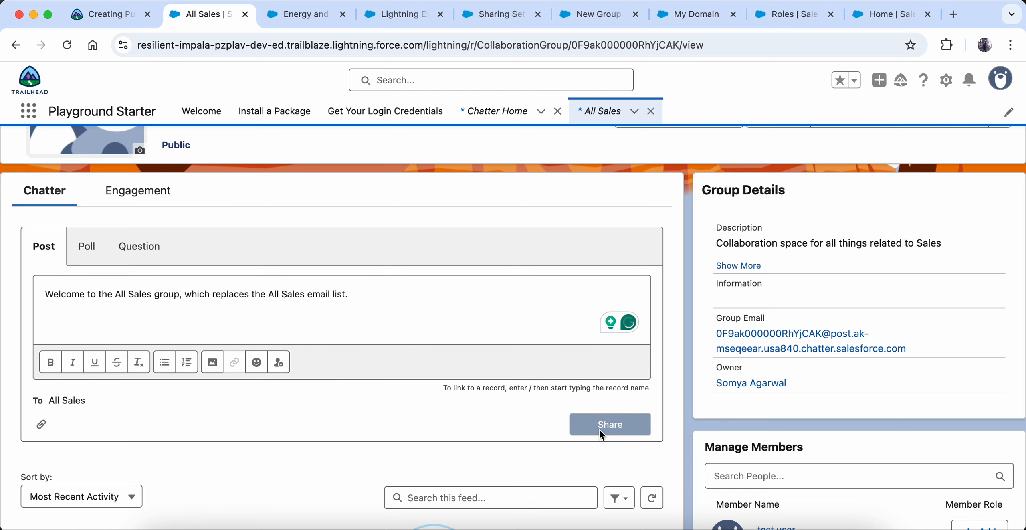
# Copy the group name All Support from the Trailhead instructions for the next Chatter group.
pyautogui.scroll(-3, 238, 413)
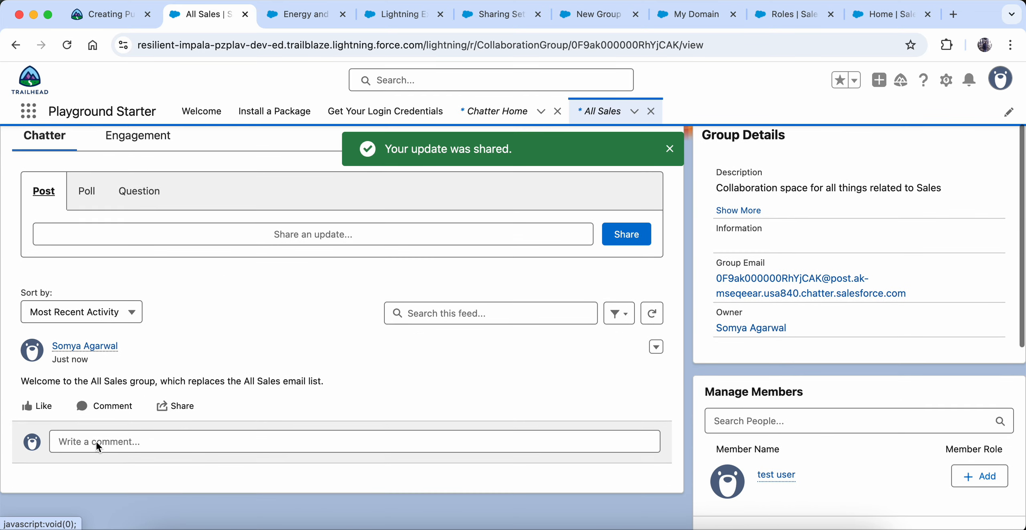
pyautogui.click(106, 14)
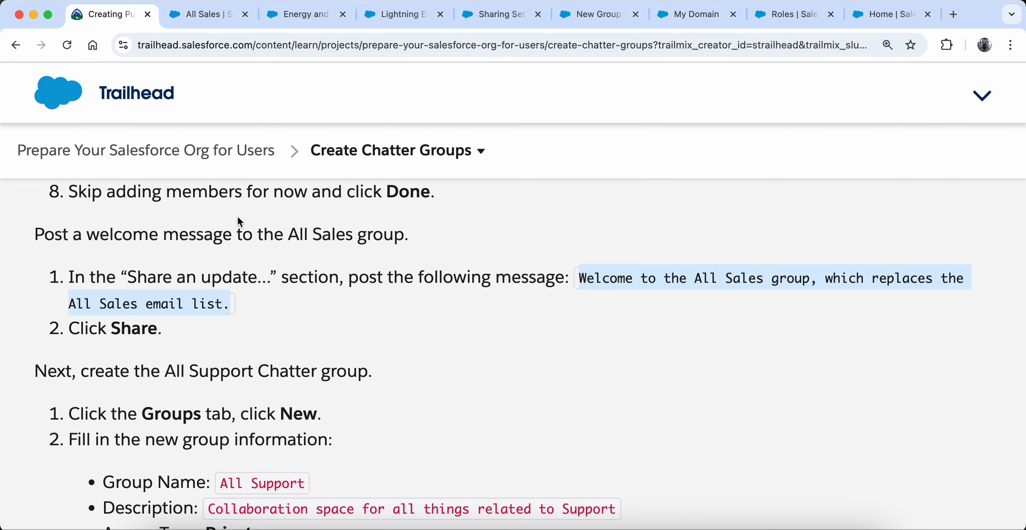
pyautogui.scroll(-3, 270, 306)
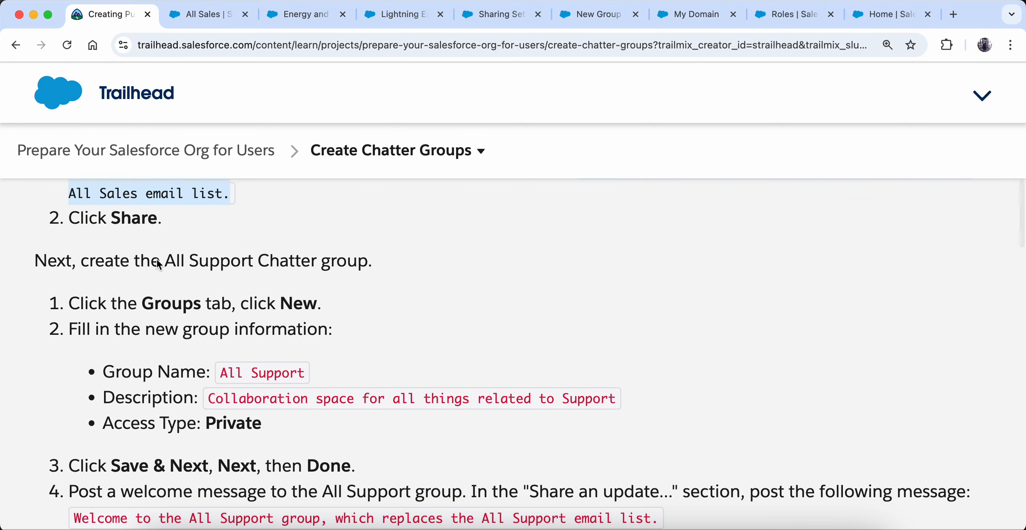
pyautogui.moveTo(160, 259); pyautogui.dragTo(372, 263)
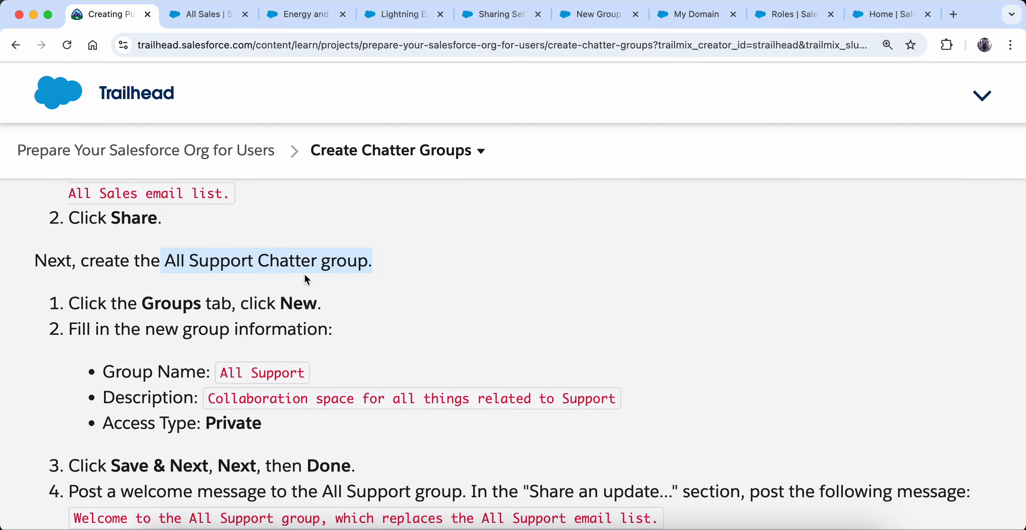
pyautogui.click(203, 325)
pyautogui.moveTo(219, 374); pyautogui.dragTo(309, 374)
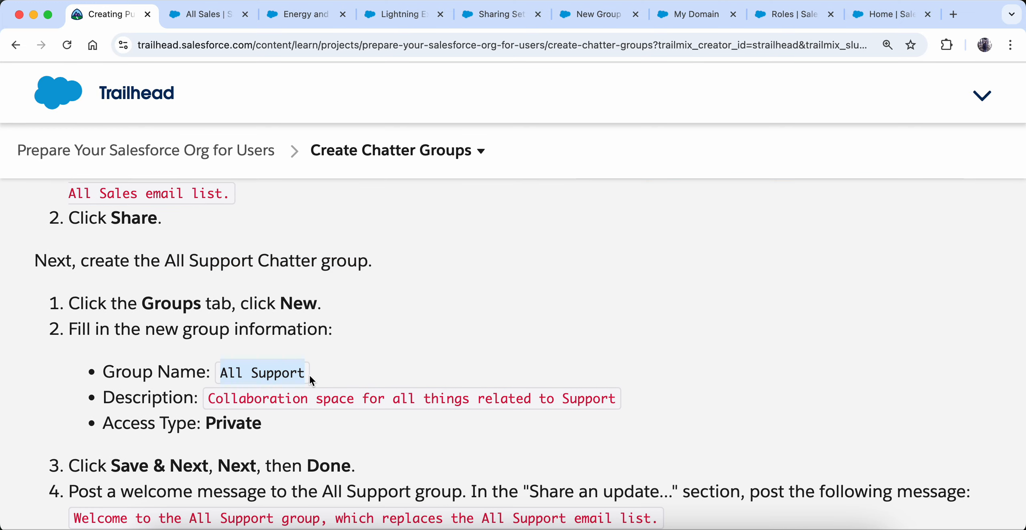
# Return to Chatter Home in Salesforce and start a new group named All Support.
pyautogui.click(186, 15)
pyautogui.scroll(5, 188, 303)
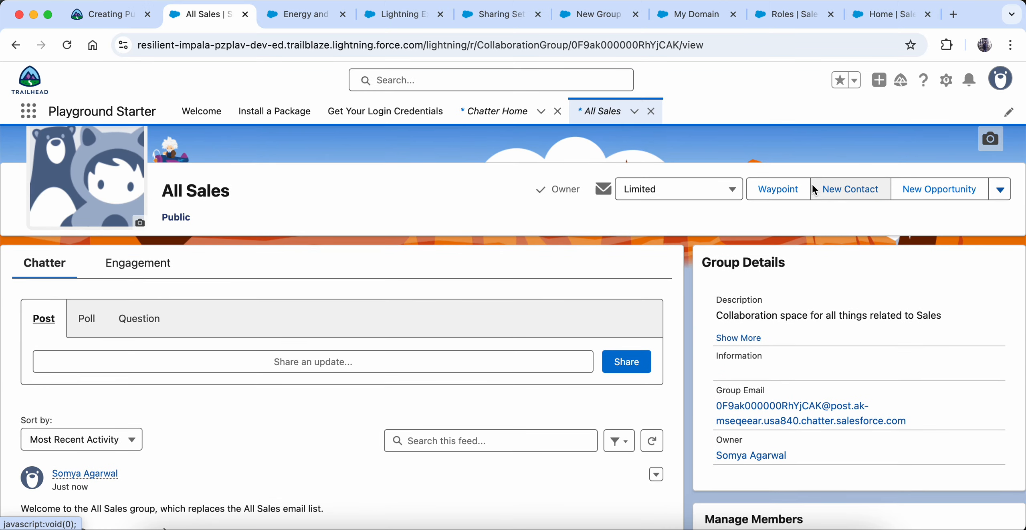
pyautogui.scroll(-2, 746, 304)
pyautogui.scroll(-10, 744, 309)
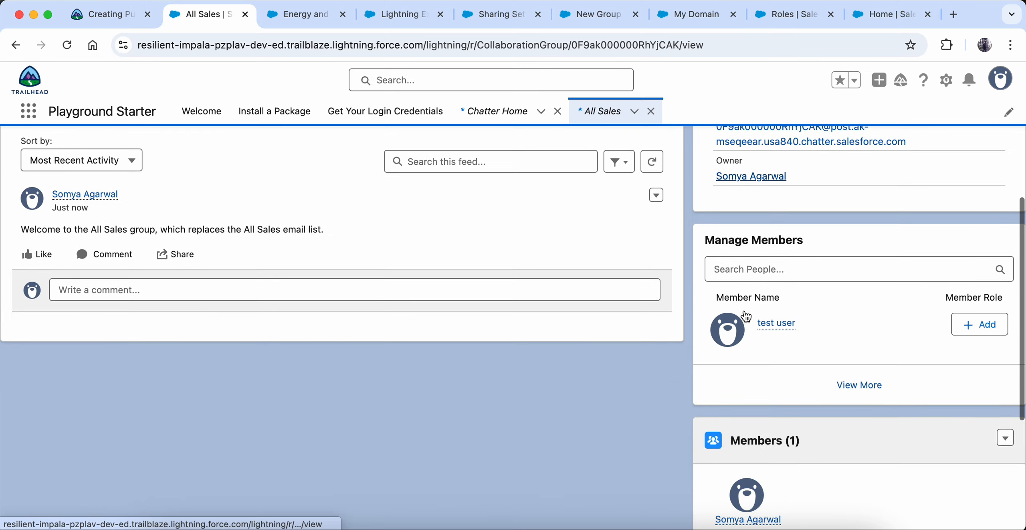
pyautogui.scroll(4, 744, 307)
pyautogui.scroll(6, 746, 313)
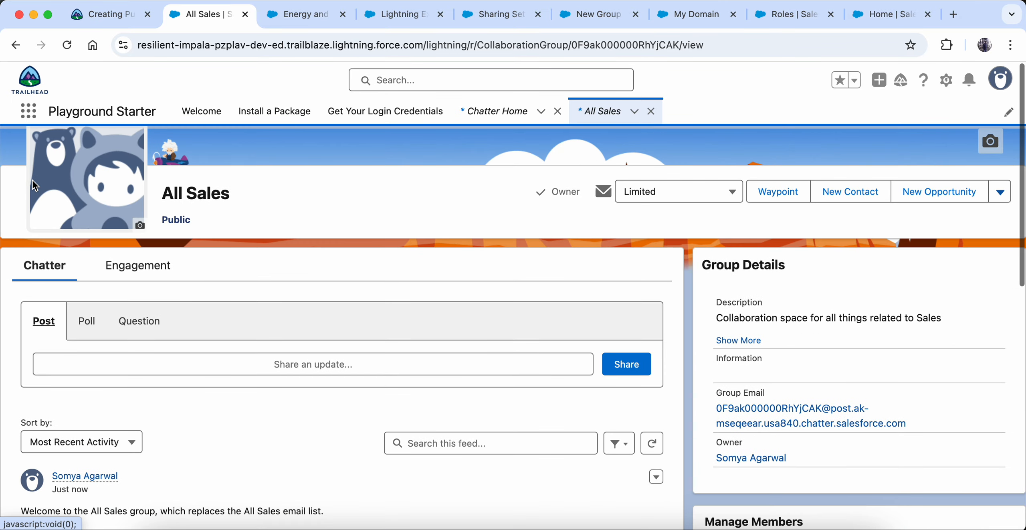
pyautogui.click(16, 46)
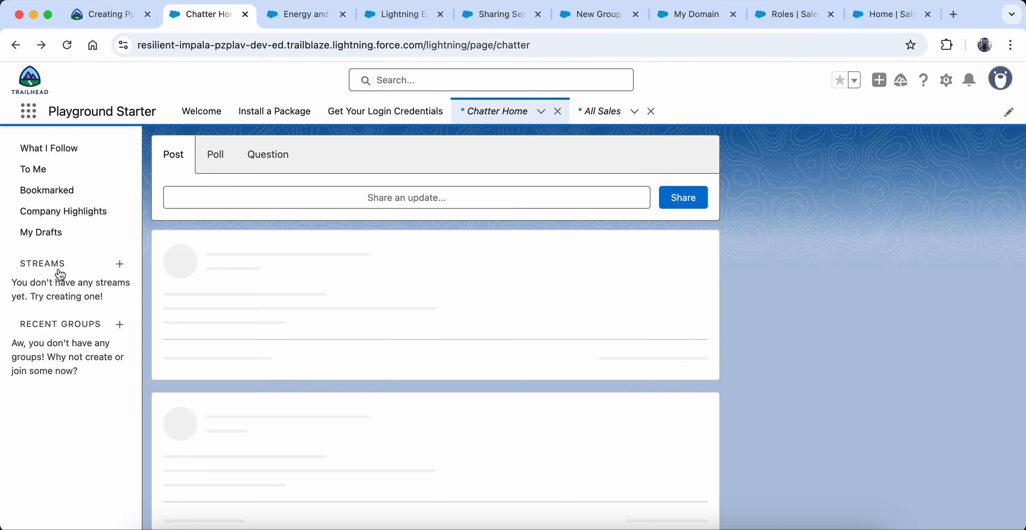
pyautogui.click(119, 324)
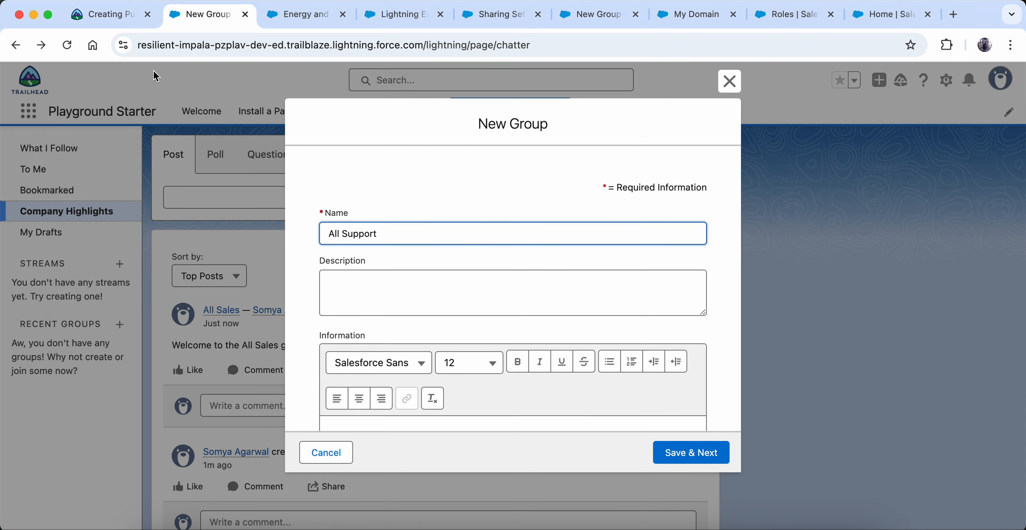
# Copy the description "Collaboration space for all things related to Support" from Trailhead into the new group's description.
pyautogui.hotkey('ctrl', 'shift', 'Tab')
pyautogui.moveTo(204, 403); pyautogui.dragTo(529, 417)
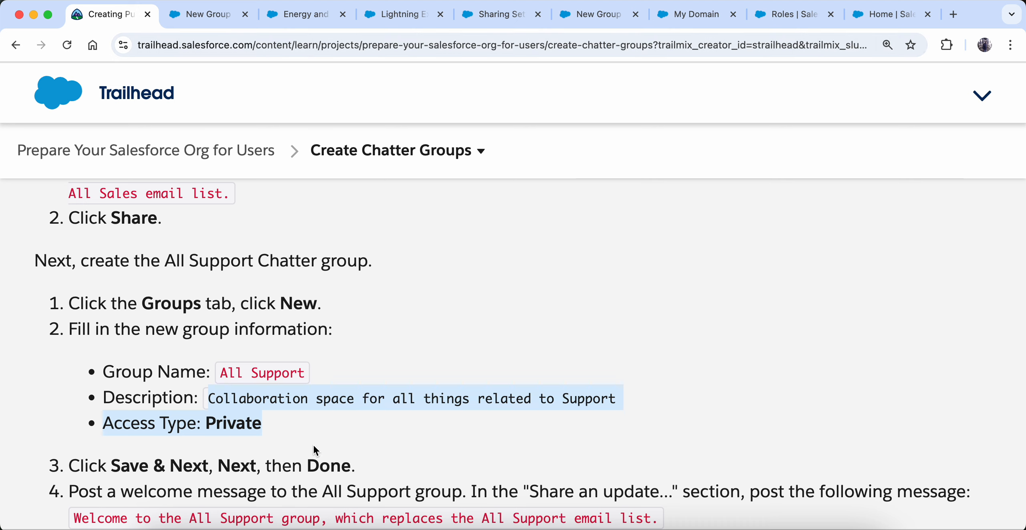
pyautogui.click(243, 400)
pyautogui.moveTo(209, 404); pyautogui.dragTo(622, 411)
pyautogui.press('super+c')
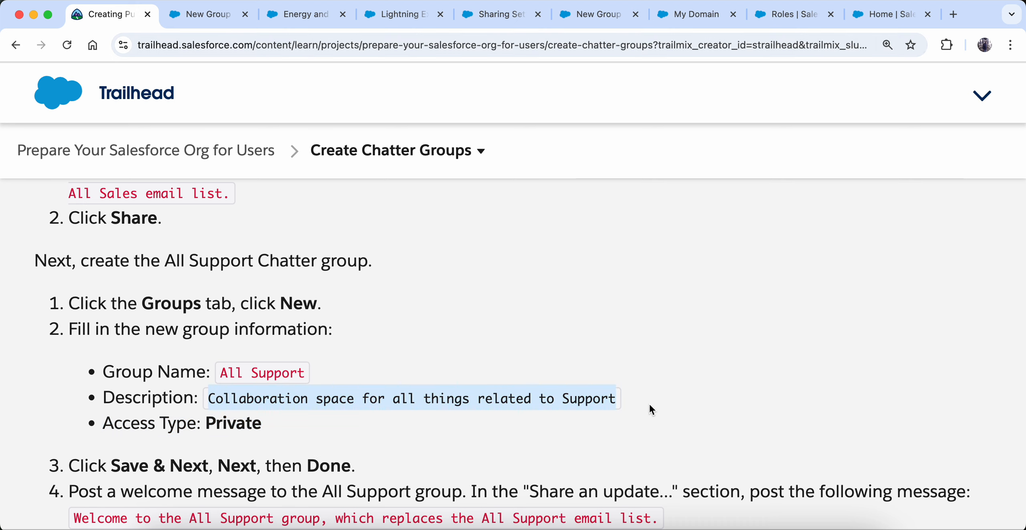
pyautogui.click(206, 14)
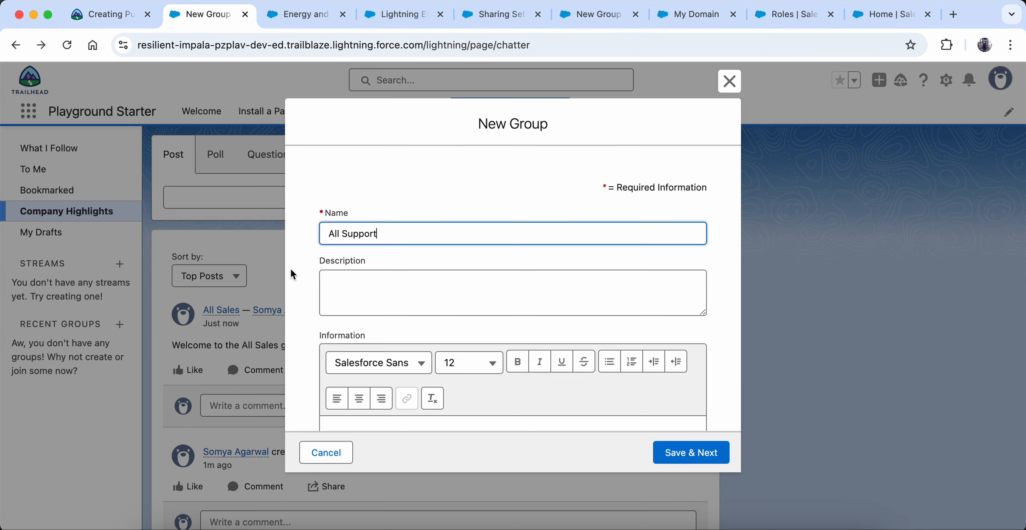
pyautogui.click(370, 299)
pyautogui.press('super+v')
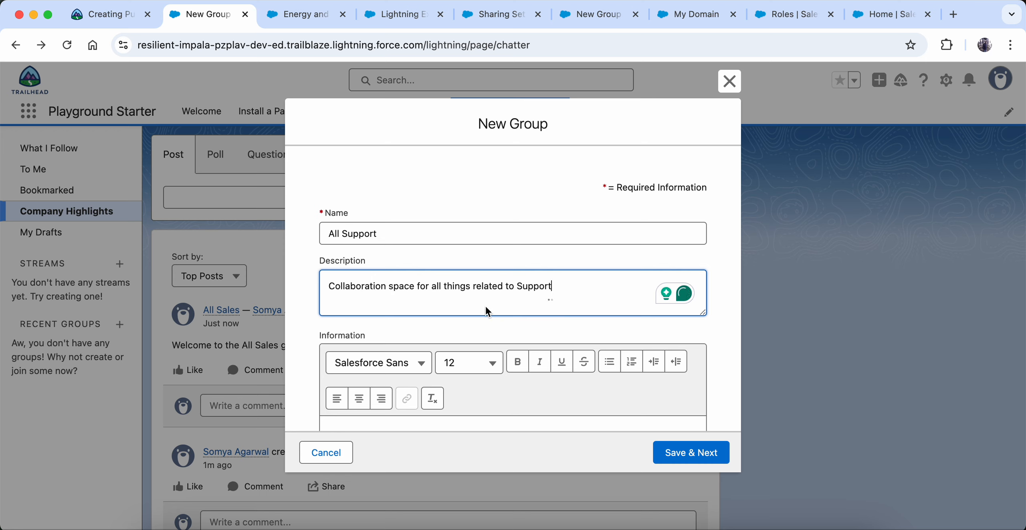
# Set the new group's access type to Private and save the group information.
pyautogui.scroll(-8, 339, 344)
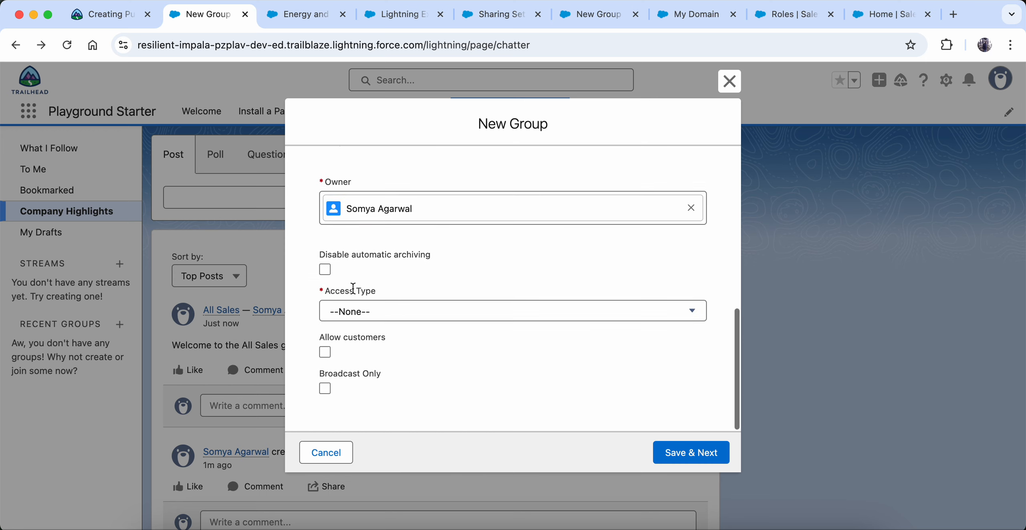
pyautogui.click(402, 319)
pyautogui.click(385, 384)
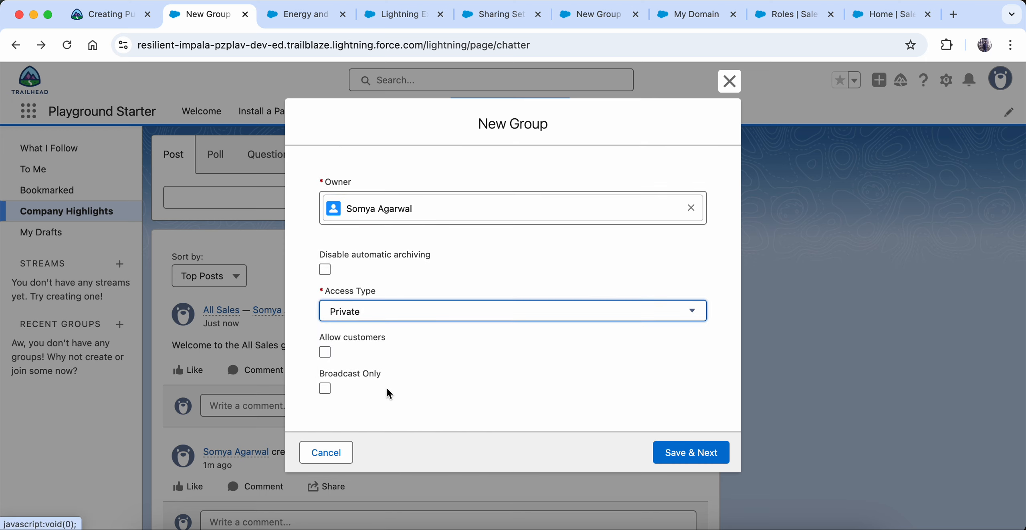
pyautogui.click(657, 454)
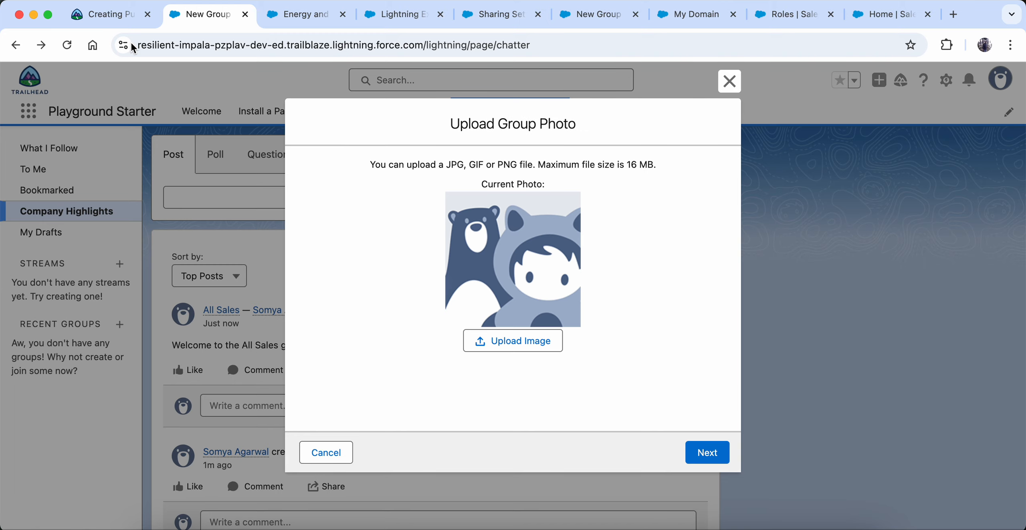
# Check the Trailhead instructions and finish creating the All Support group without a photo or added members.
pyautogui.click(114, 15)
pyautogui.scroll(-3, 219, 388)
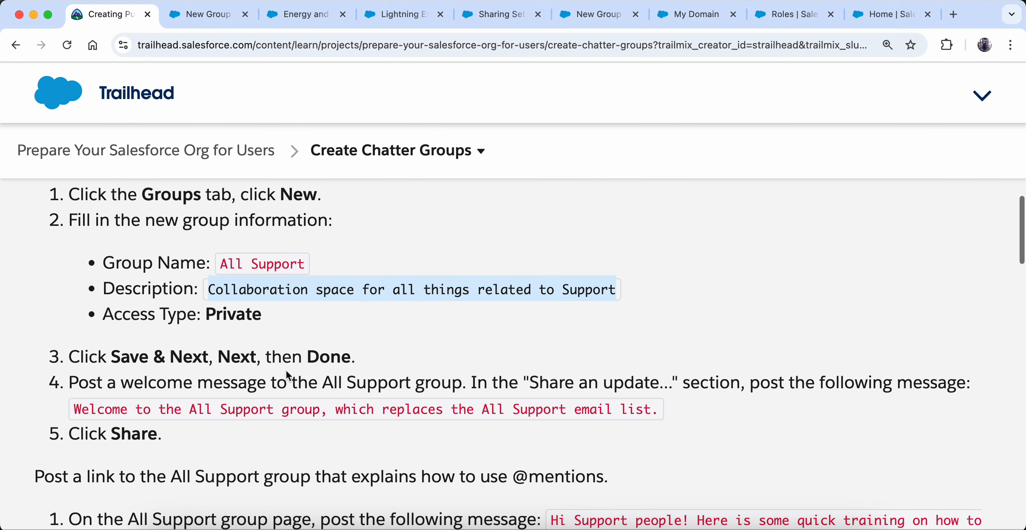
pyautogui.click(188, 16)
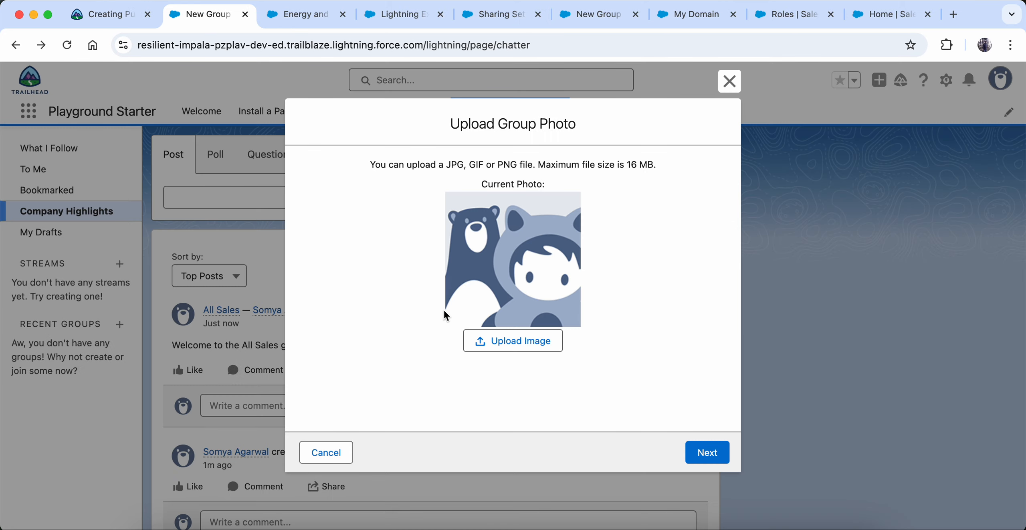
pyautogui.click(717, 457)
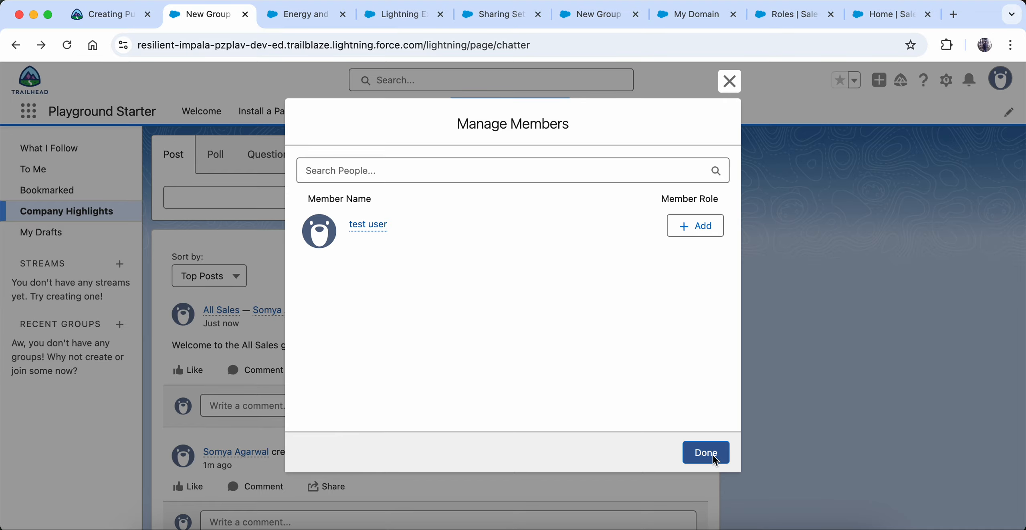
pyautogui.click(713, 455)
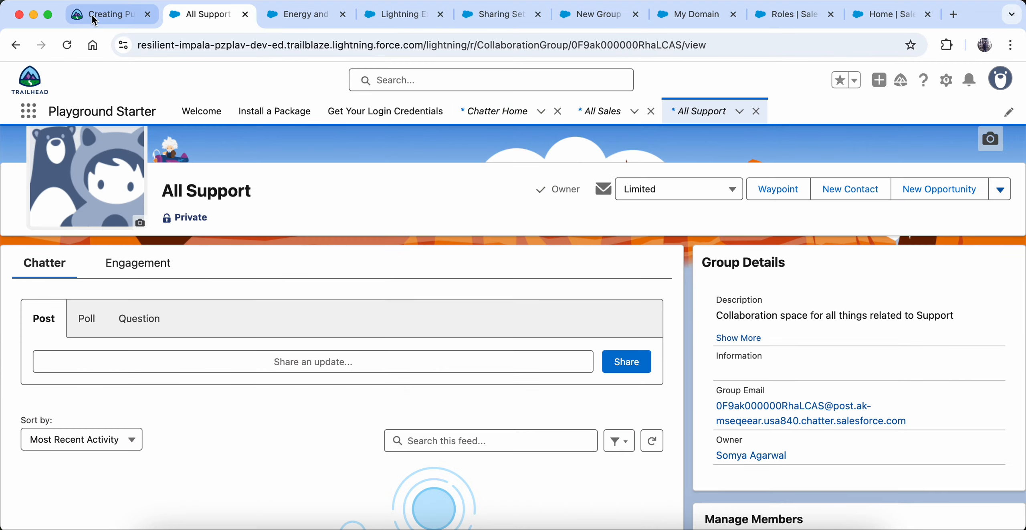
# Copy the welcome message for the All Support group from the Trailhead instructions.
pyautogui.click(93, 16)
pyautogui.scroll(-3, 172, 338)
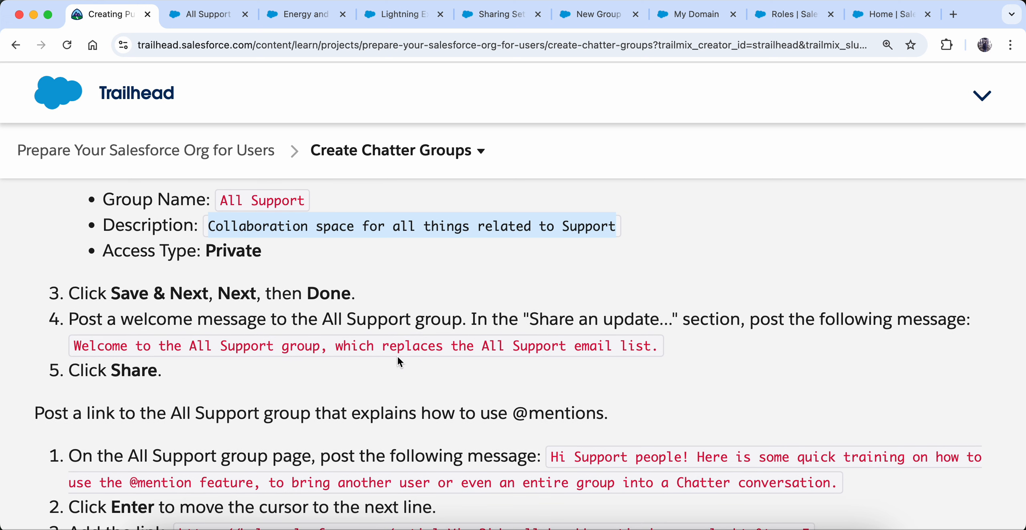
pyautogui.click(73, 345)
pyautogui.press('super+c')
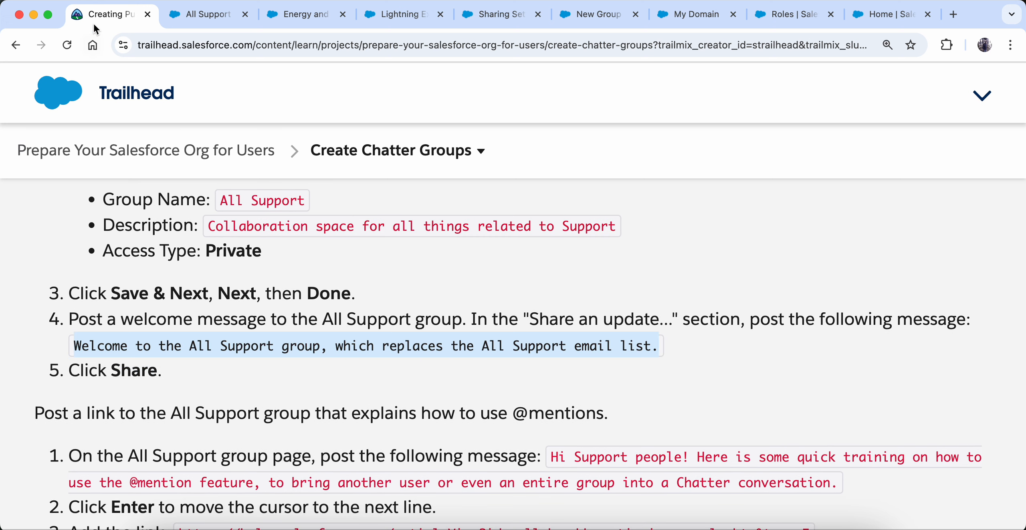
# Share the post "Welcome to the All Support group, which replaces the All Support email list." in the All Support group.
pyautogui.click(176, 9)
pyautogui.click(187, 362)
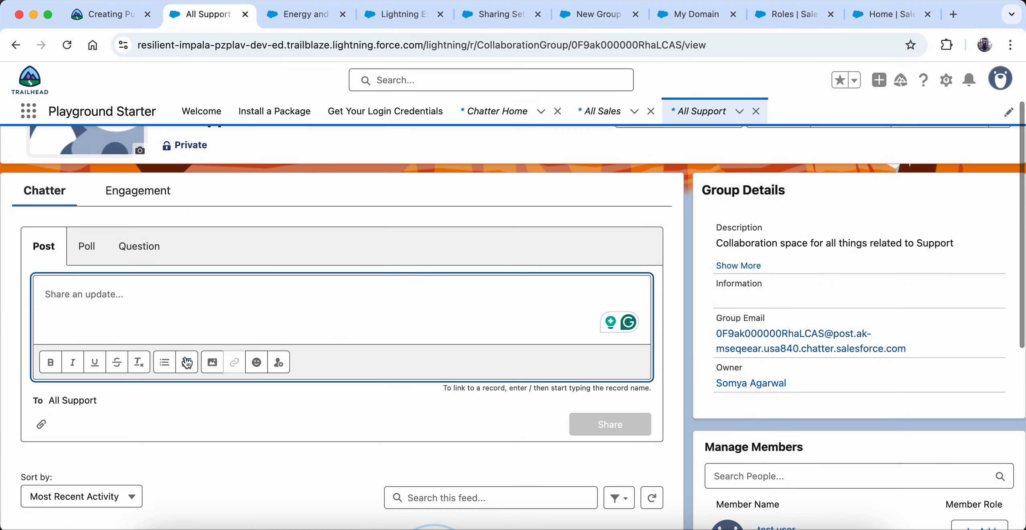
pyautogui.press('super+v')
pyautogui.click(613, 430)
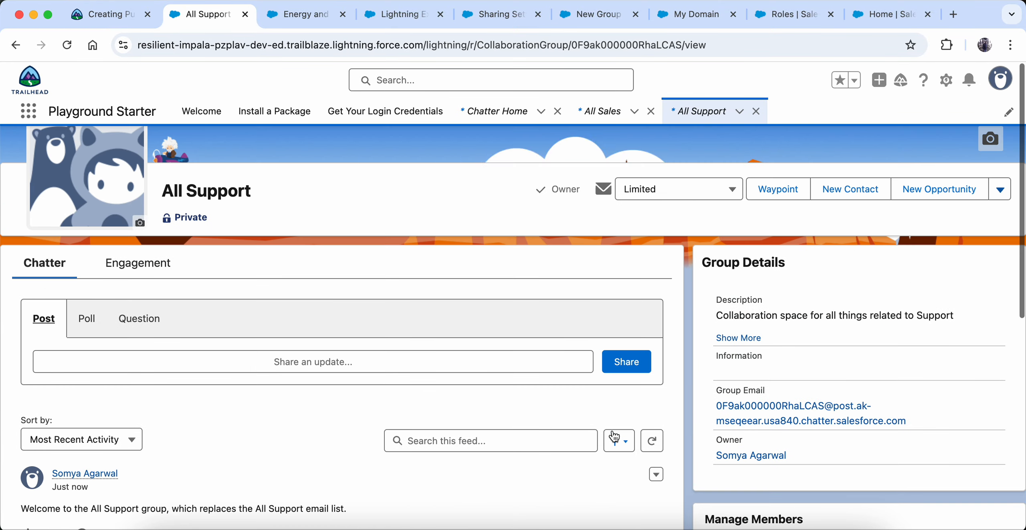
pyautogui.scroll(-6, 612, 432)
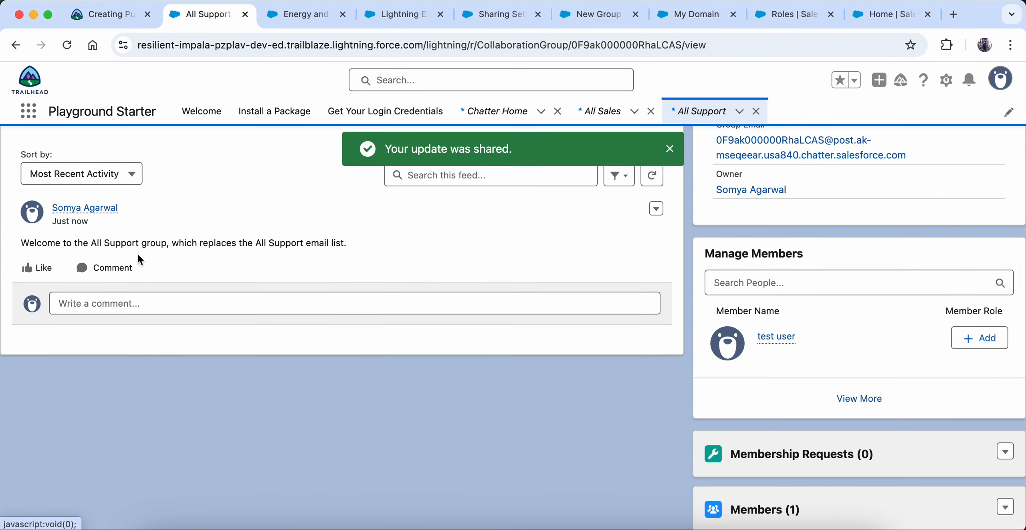
pyautogui.press('super+alt+Left')
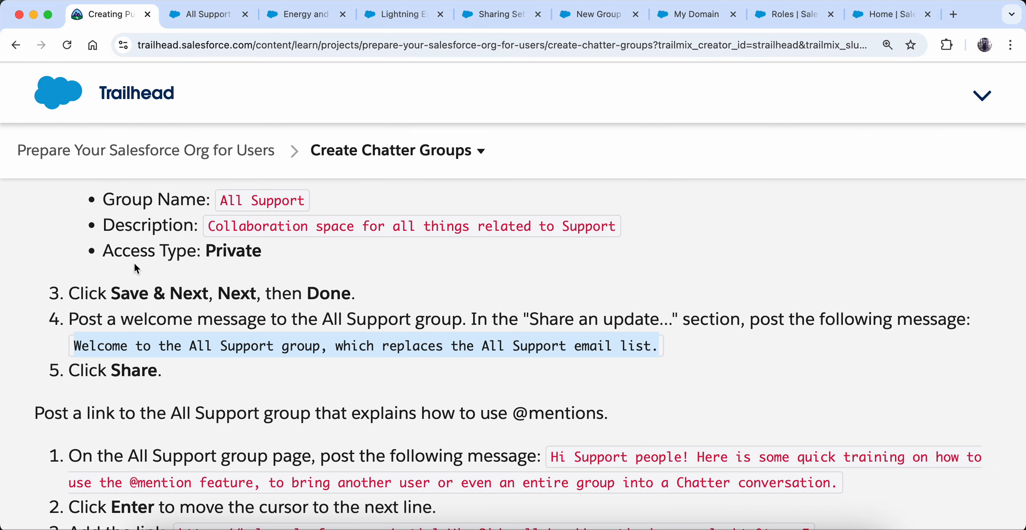
pyautogui.click(200, 14)
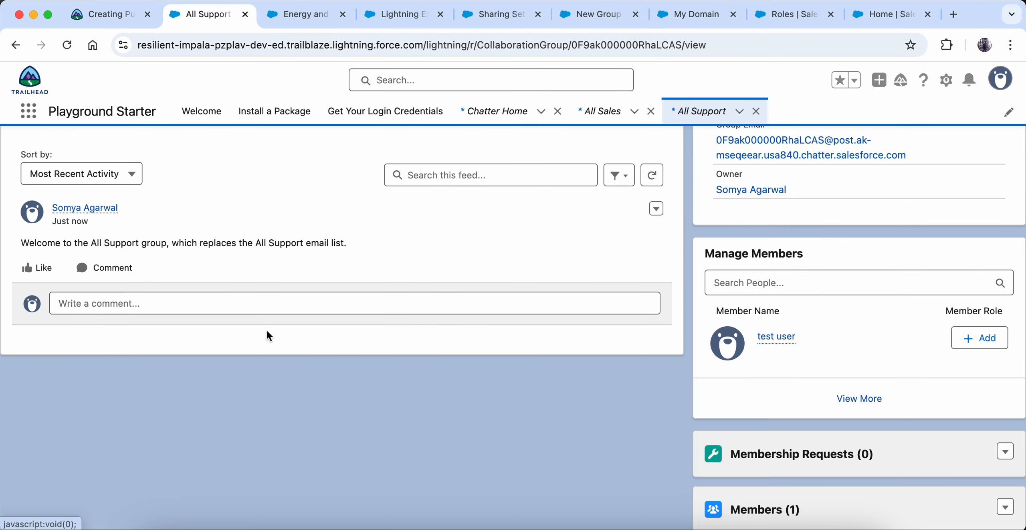
pyautogui.scroll(6, 266, 330)
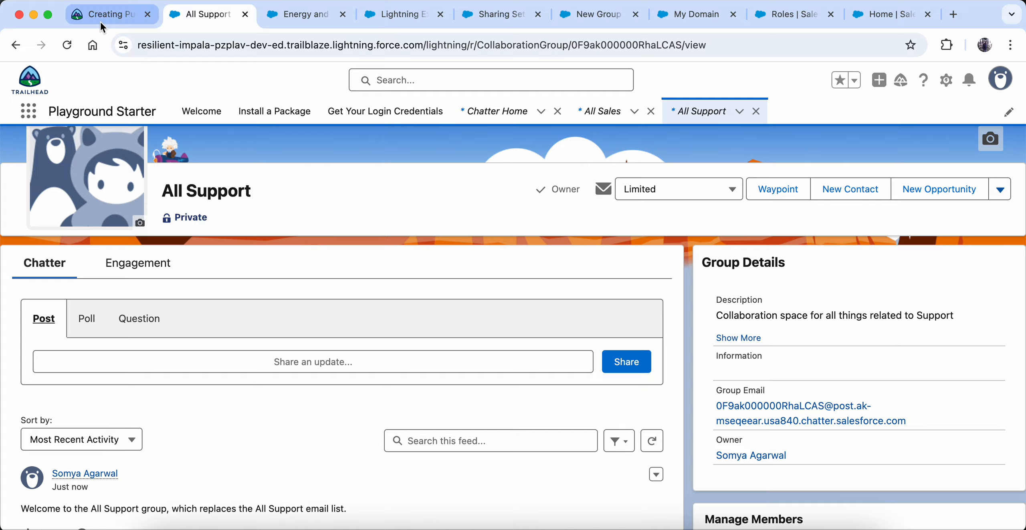
pyautogui.click(102, 18)
pyautogui.scroll(10, 175, 321)
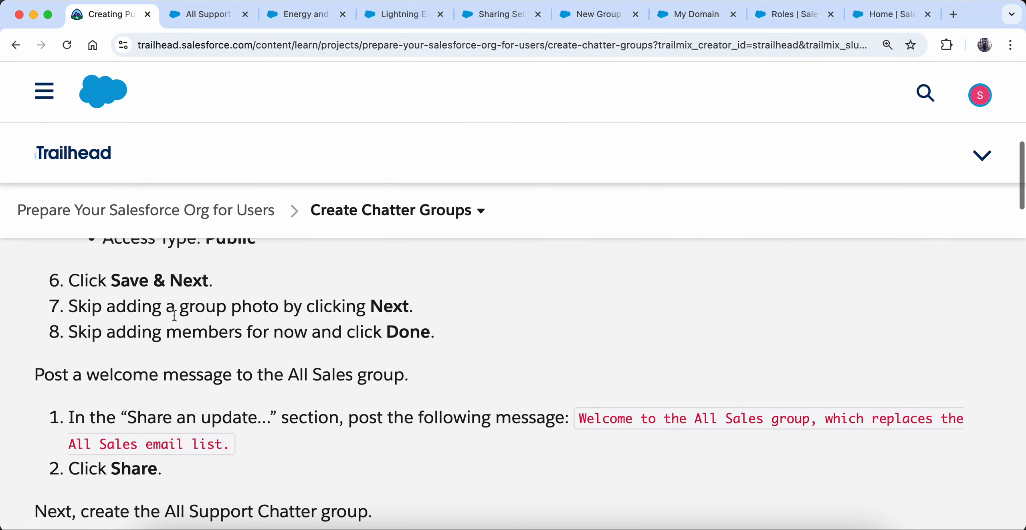
pyautogui.scroll(-10, 174, 317)
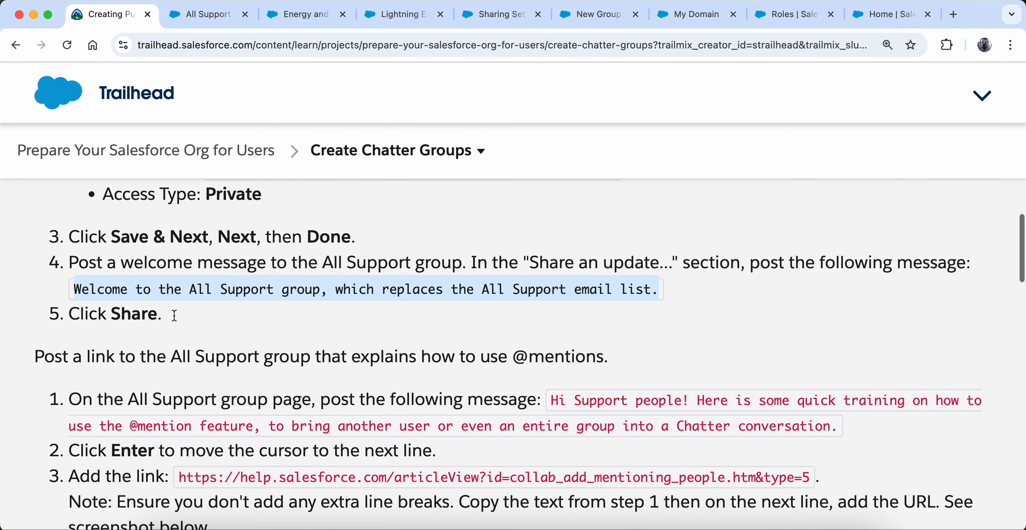
pyautogui.scroll(-1, 175, 316)
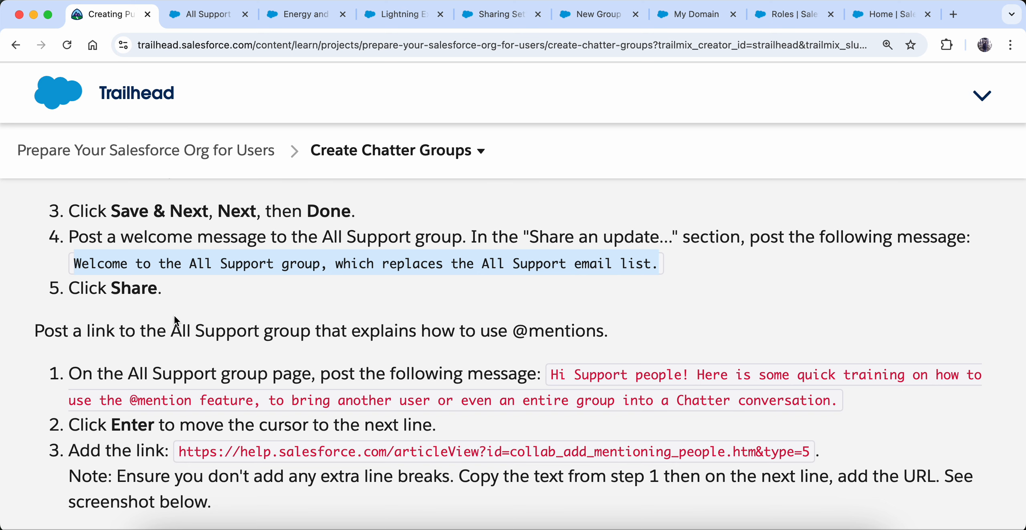
pyautogui.scroll(-2, 172, 289)
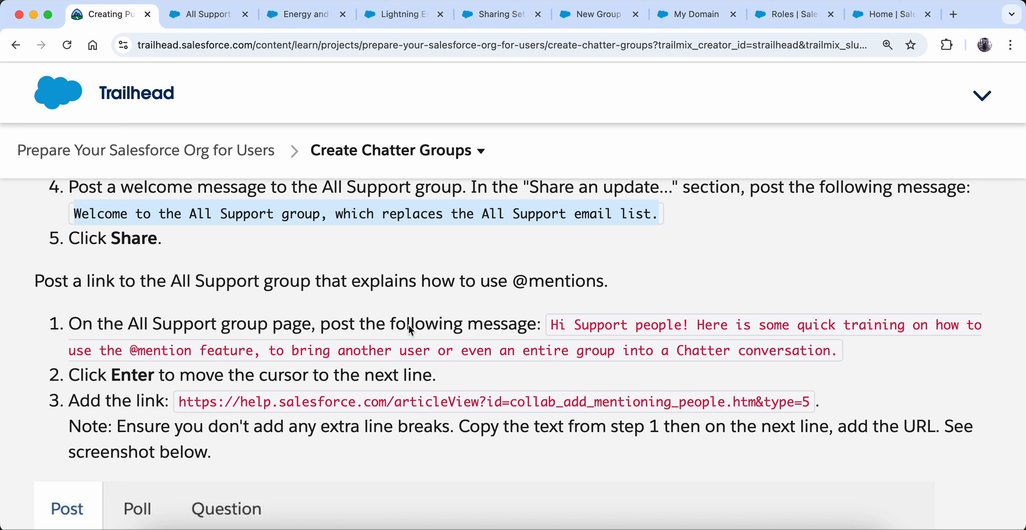
pyautogui.moveTo(548, 326); pyautogui.dragTo(831, 356)
pyautogui.press('super+c')
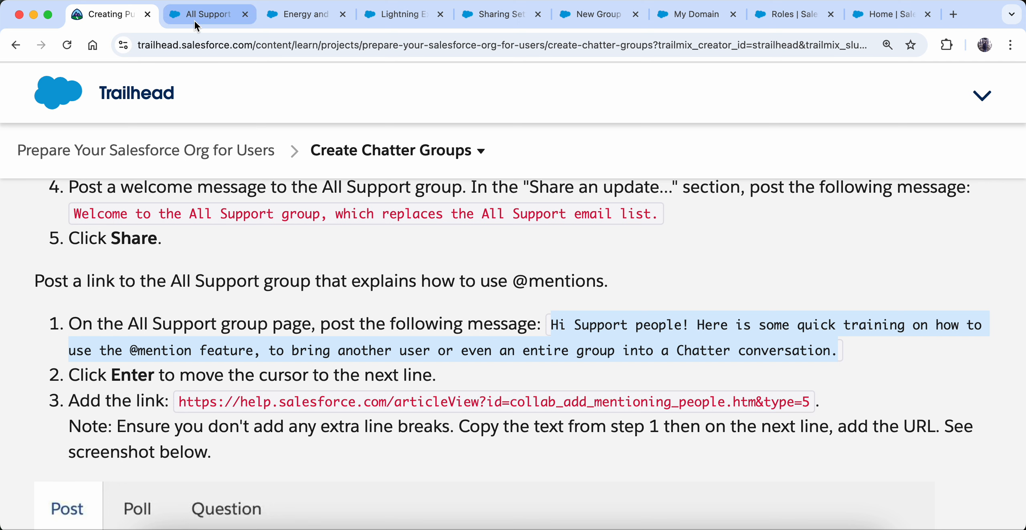
pyautogui.click(171, 21)
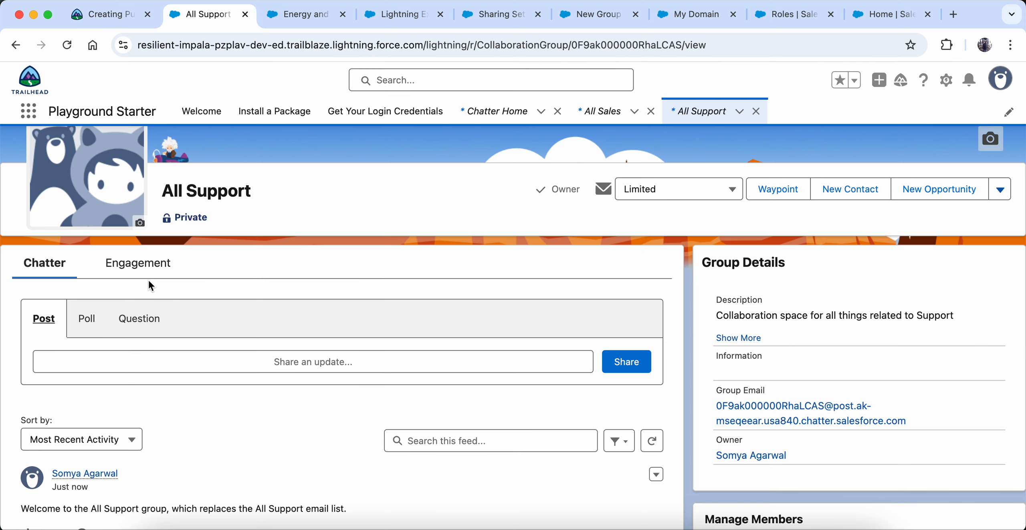
pyautogui.click(188, 363)
pyautogui.press('super+v')
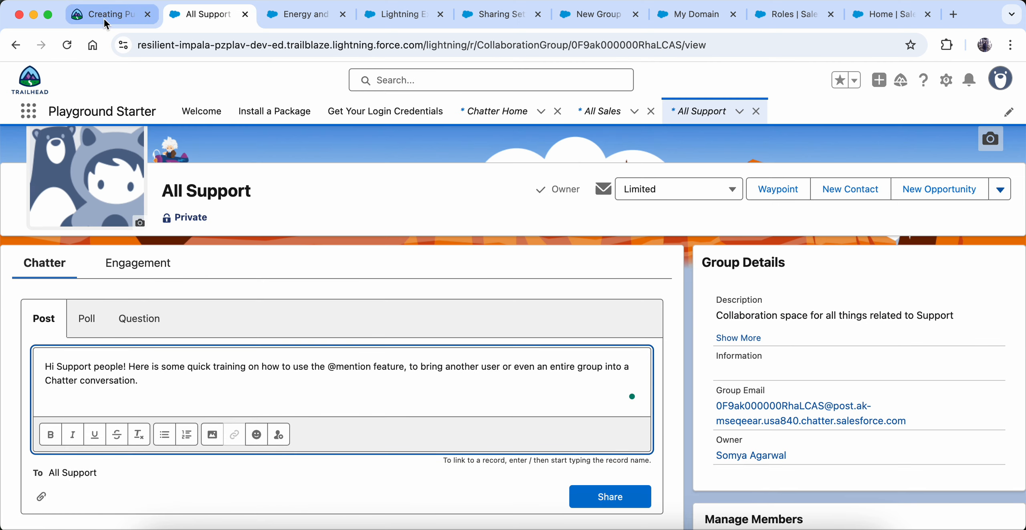
pyautogui.click(108, 14)
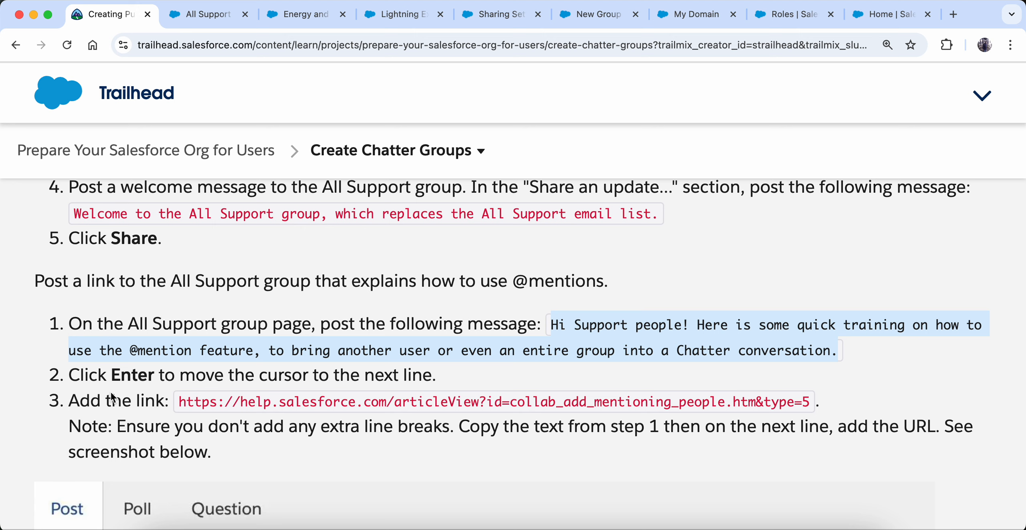
pyautogui.moveTo(178, 399); pyautogui.dragTo(806, 400)
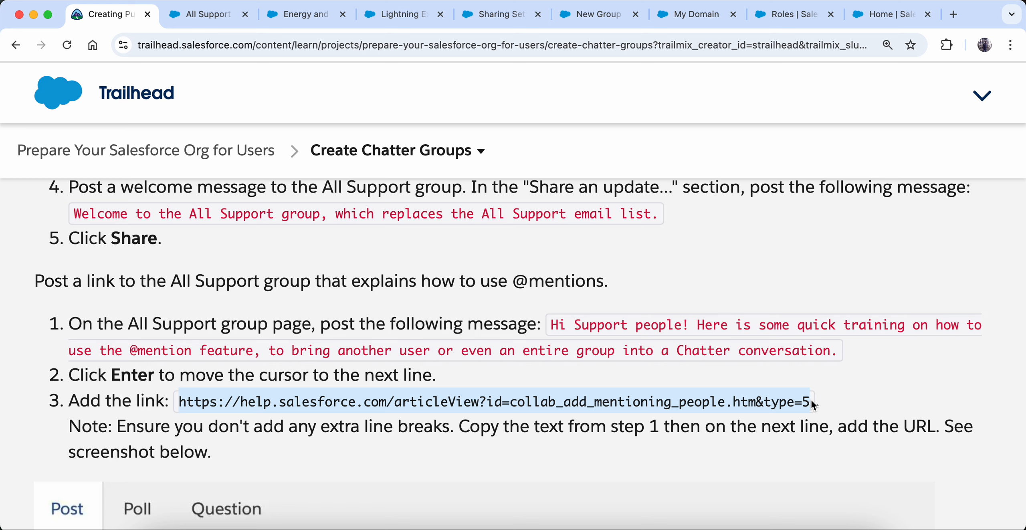
pyautogui.click(191, 18)
pyautogui.press('Return')
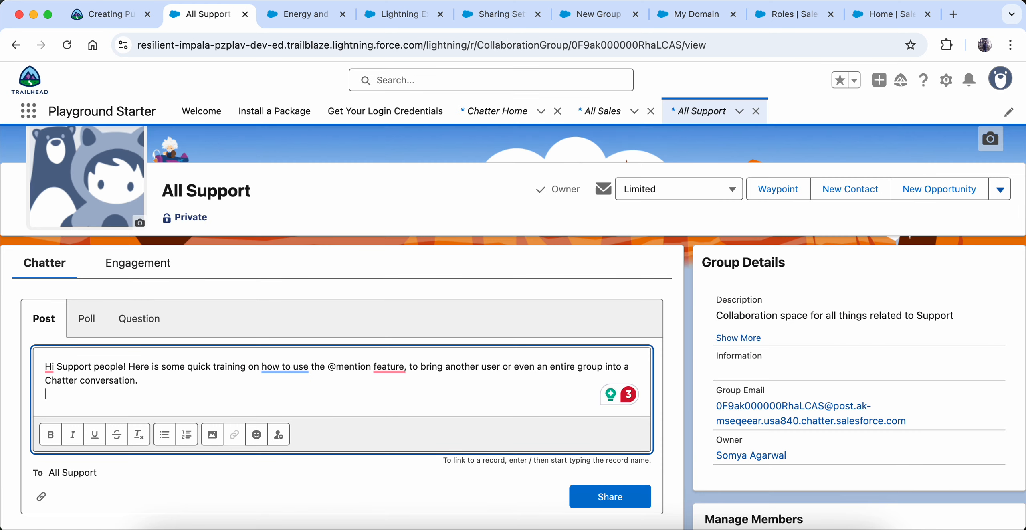
pyautogui.write('https://help.salesforce.com/articleView?id=collab_add_mentioning_people.htm&type=5')
pyautogui.click(105, 16)
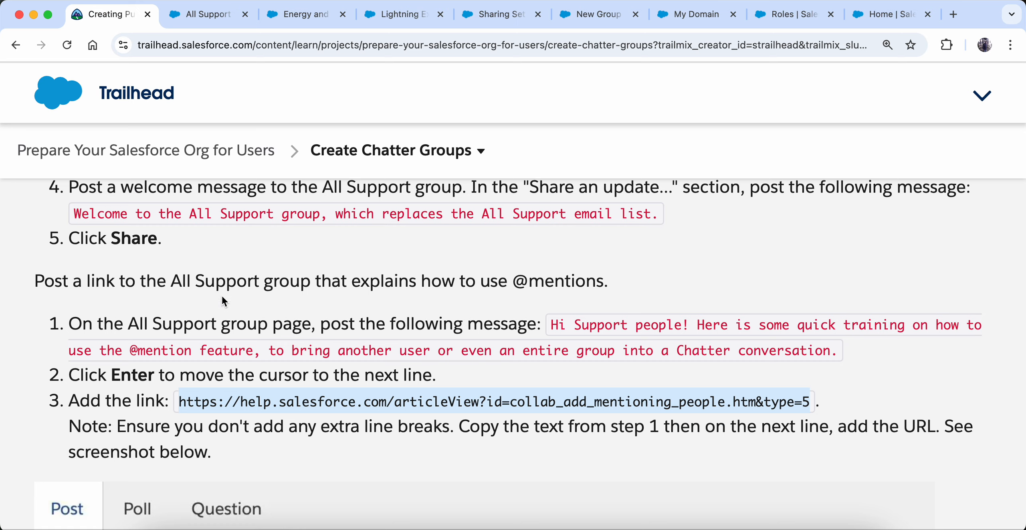
pyautogui.scroll(-5, 259, 441)
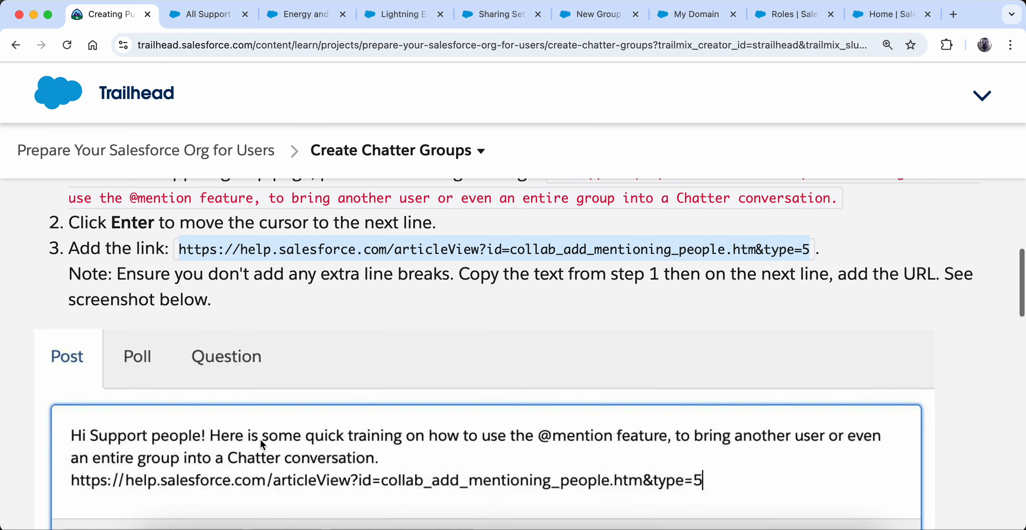
pyautogui.scroll(-5, 240, 317)
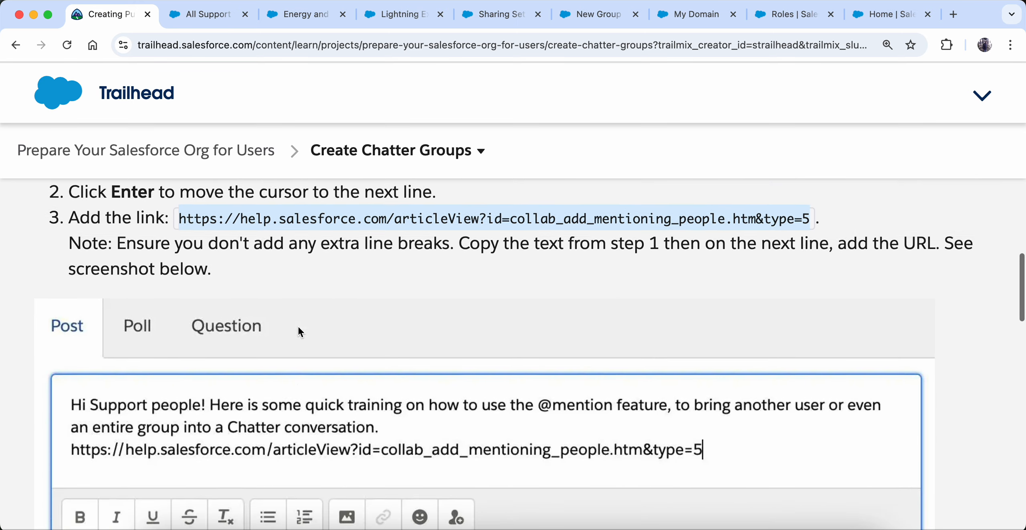
pyautogui.hotkey('ctrl', 'Tab')
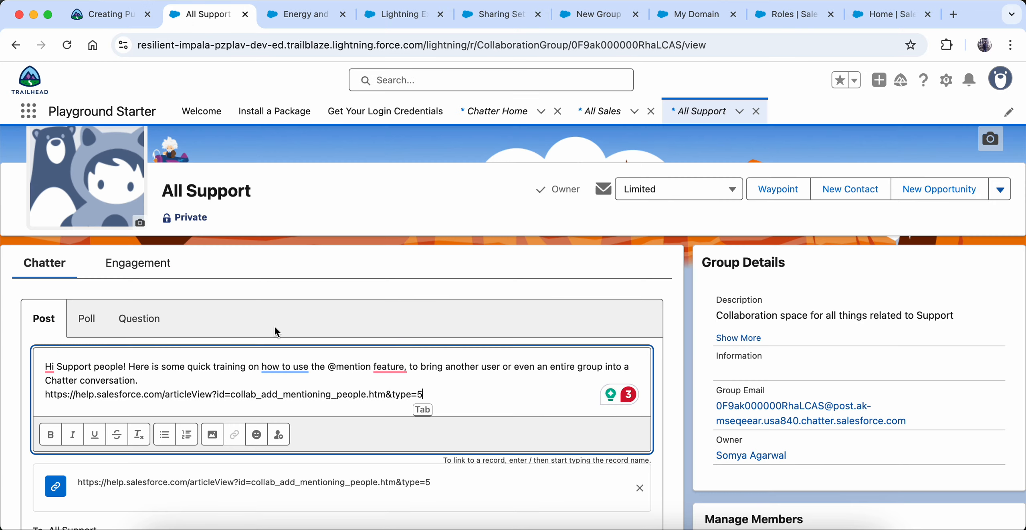
pyautogui.scroll(-2, 252, 468)
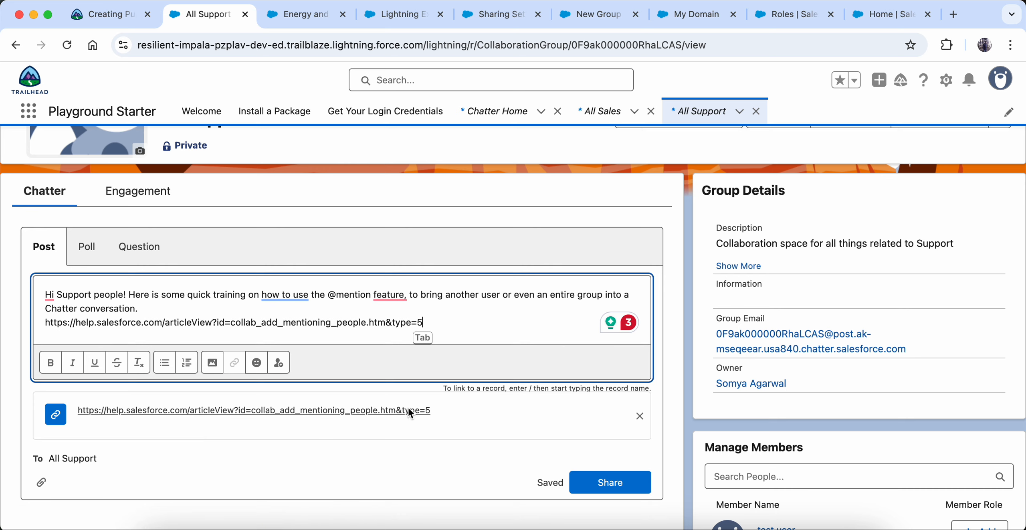
pyautogui.click(632, 482)
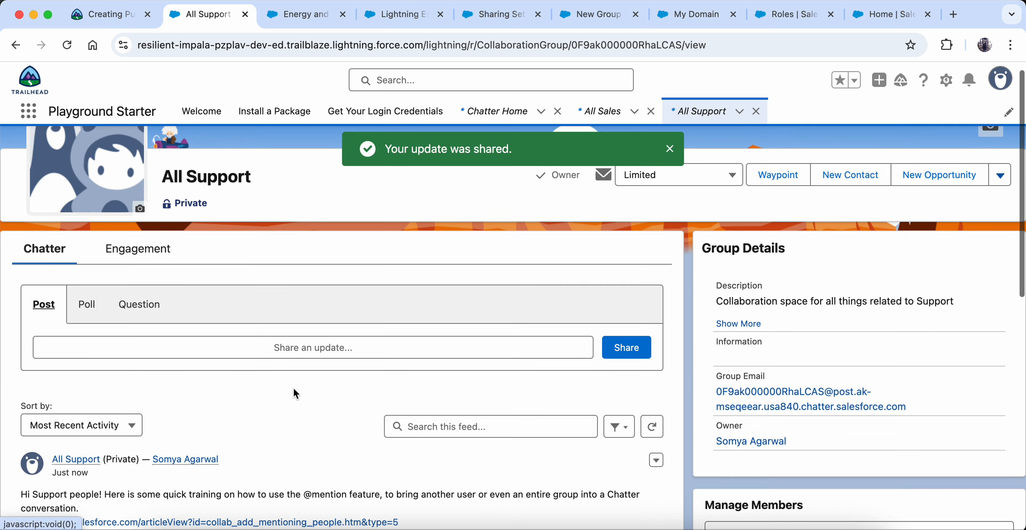
# Review the two posts in the All Support feed and the remaining Trailhead instructions down to the Verify Step section.
pyautogui.scroll(-3, 294, 387)
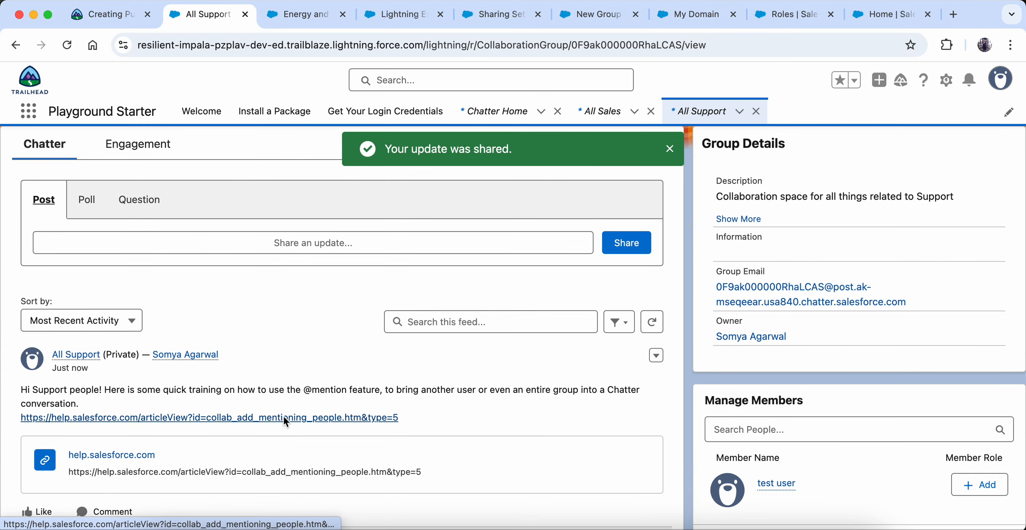
pyautogui.scroll(-6, 306, 465)
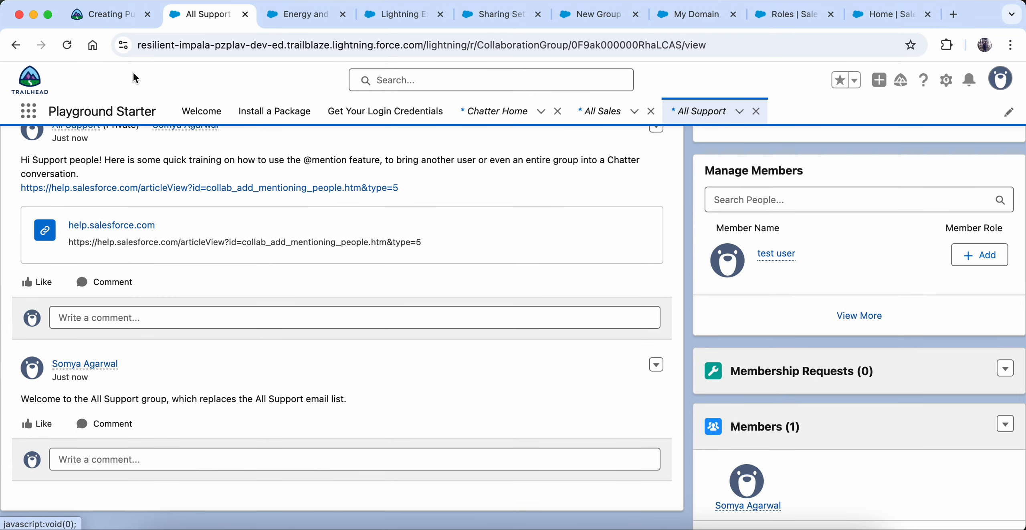
pyautogui.click(108, 20)
pyautogui.scroll(-7, 255, 330)
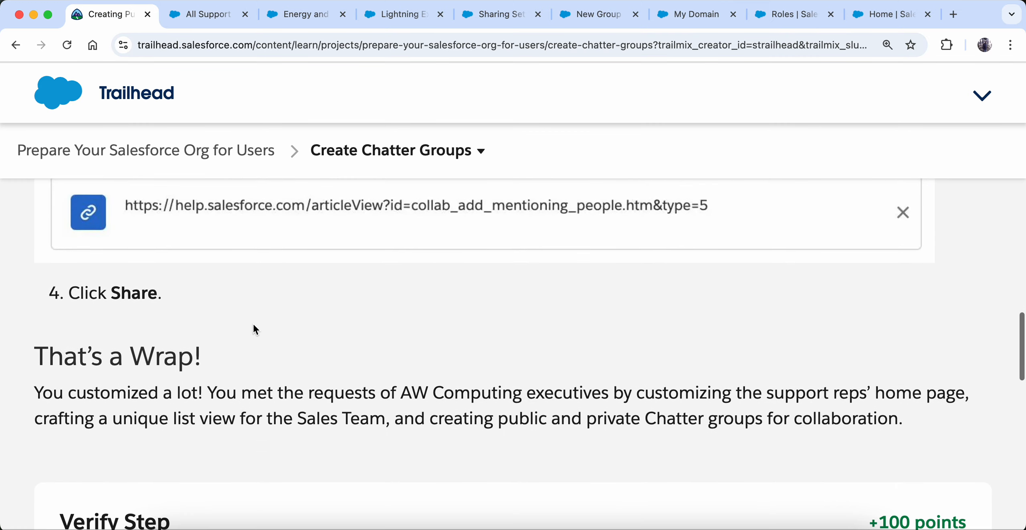
pyautogui.scroll(-8, 253, 327)
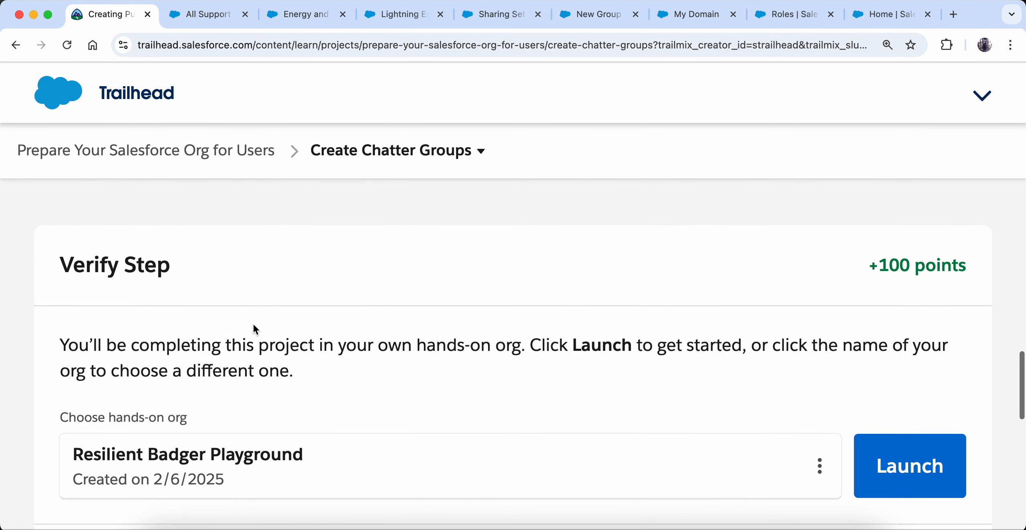
pyautogui.click(193, 23)
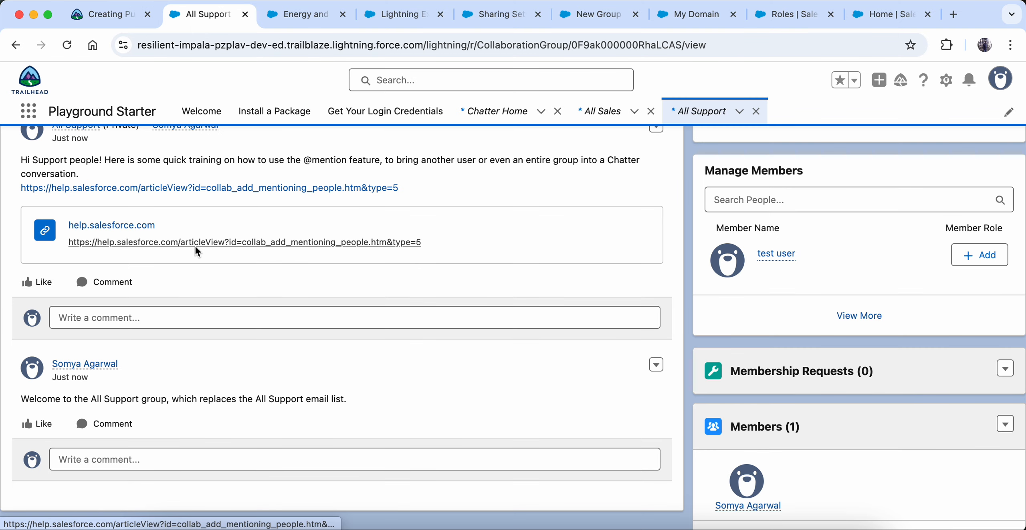
pyautogui.scroll(5, 197, 244)
pyautogui.scroll(1, 199, 250)
pyautogui.moveTo(217, 397)
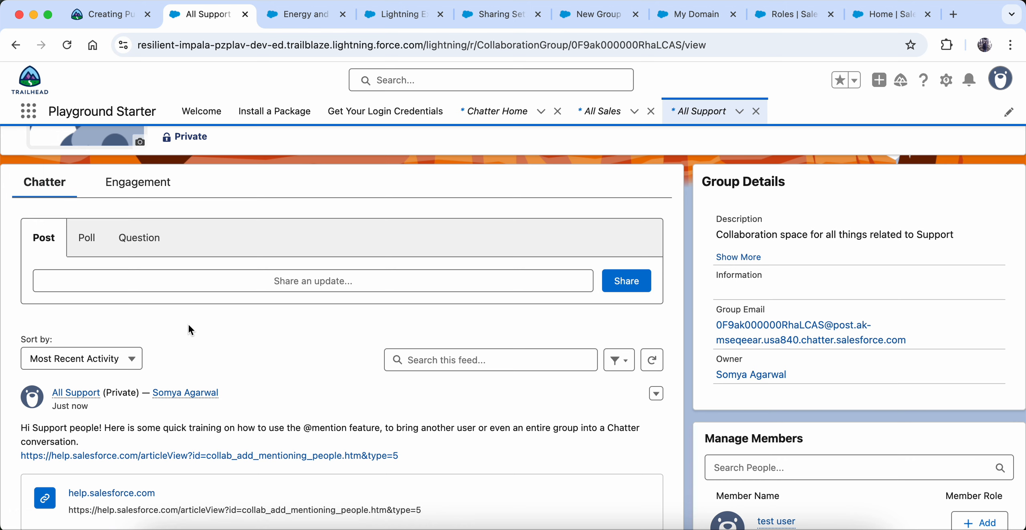
pyautogui.scroll(-7, 188, 323)
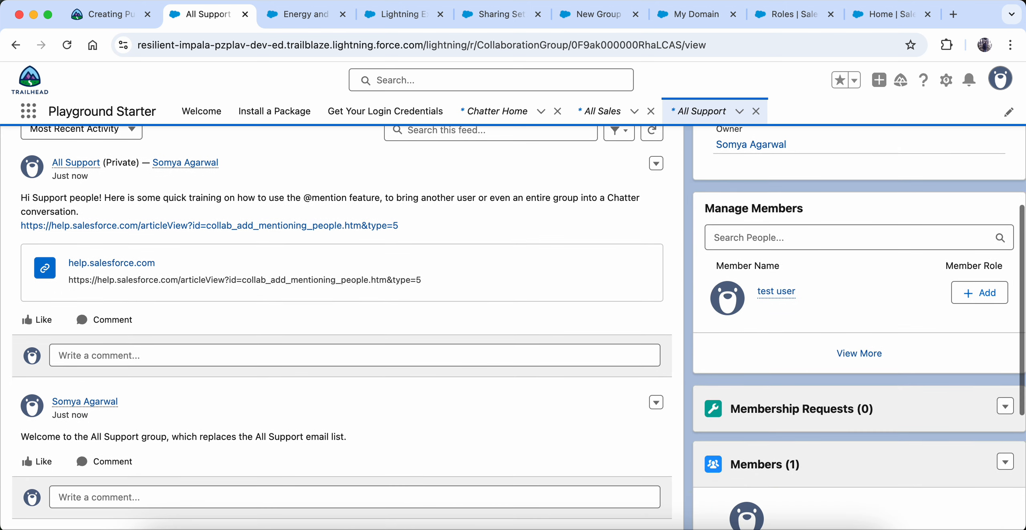
# Return to Trailhead and submit the Create Chatter Groups step for verification against the Resilient Badger Playground.
pyautogui.click(106, 14)
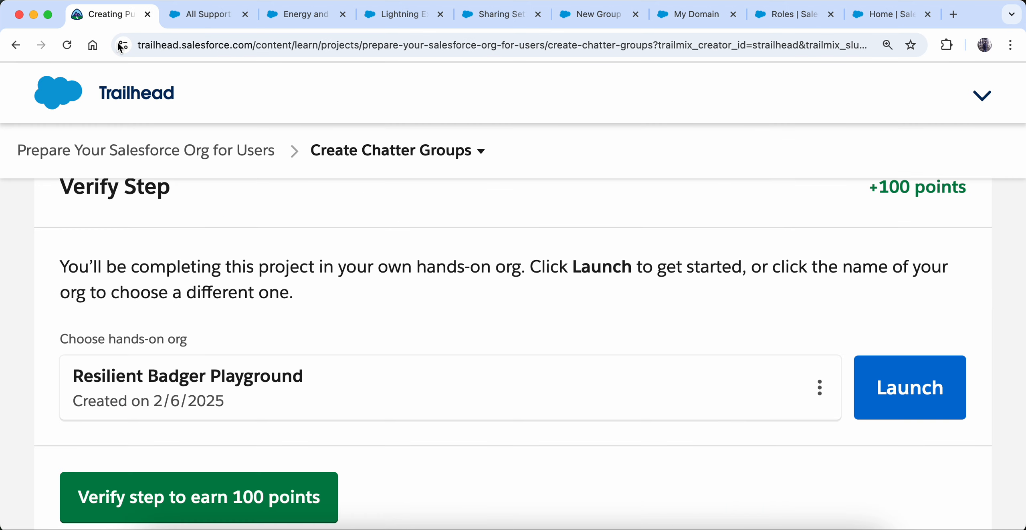
pyautogui.click(240, 498)
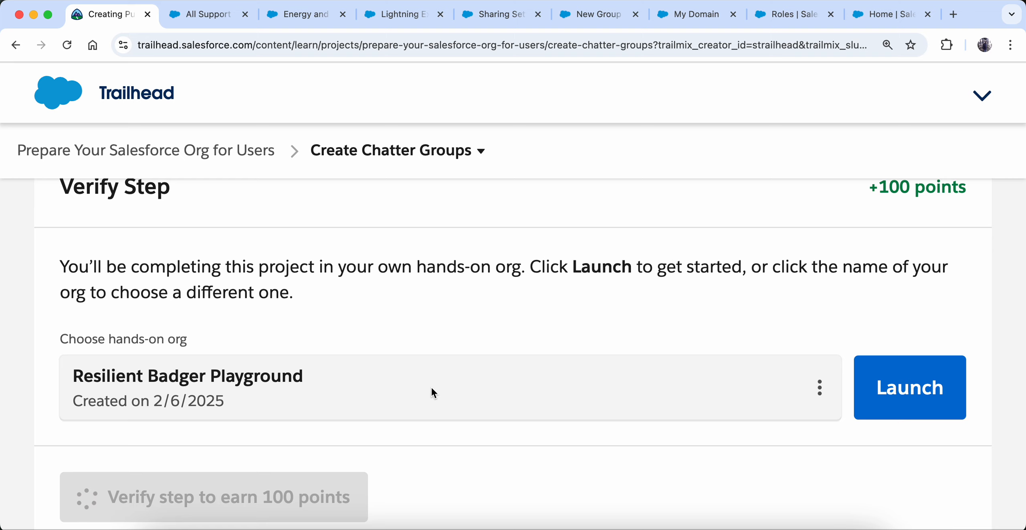